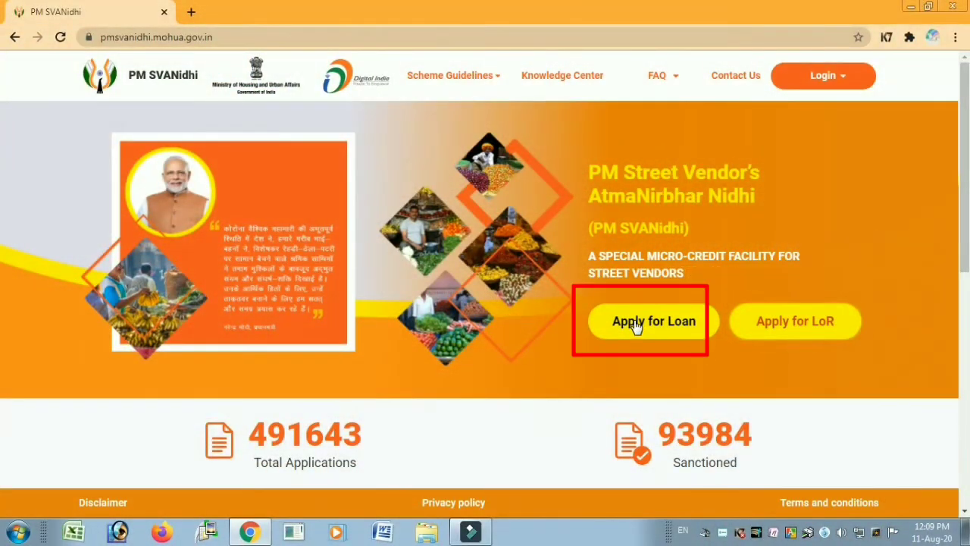
# - Start a new loan application from the PM SVANidhi home page
pyautogui.click(638, 324)
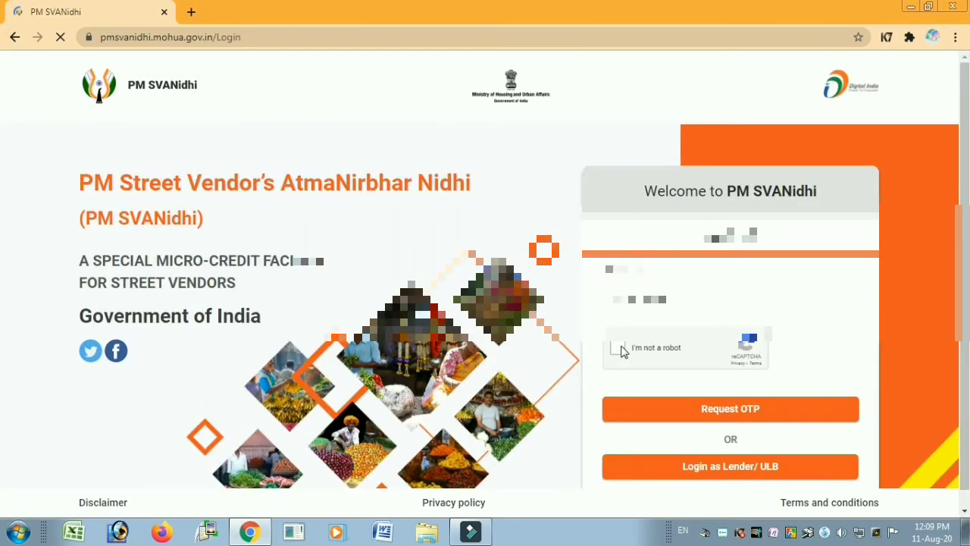
# - Pass the reCAPTCHA, request the mobile OTP, and log in with the one-time password
pyautogui.click(622, 351)
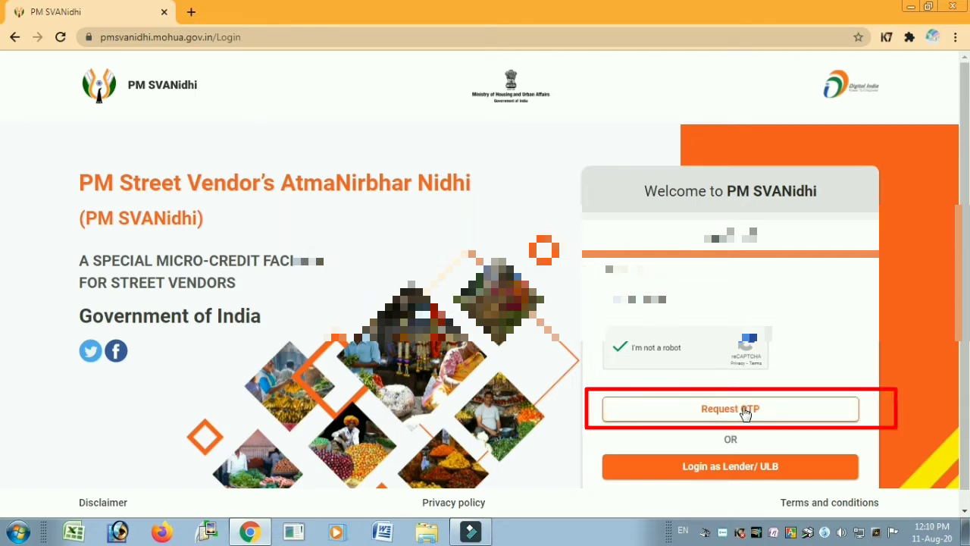
pyautogui.click(745, 411)
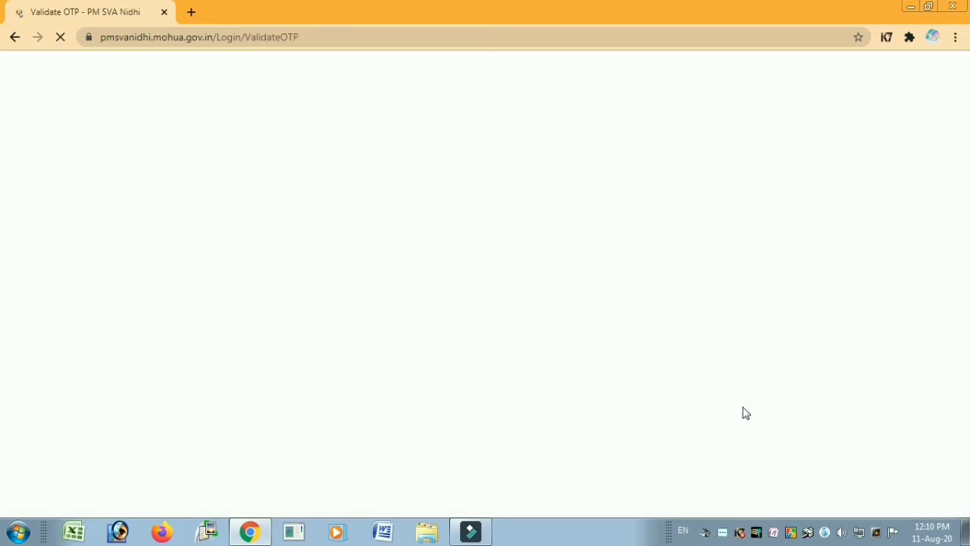
pyautogui.click(690, 358)
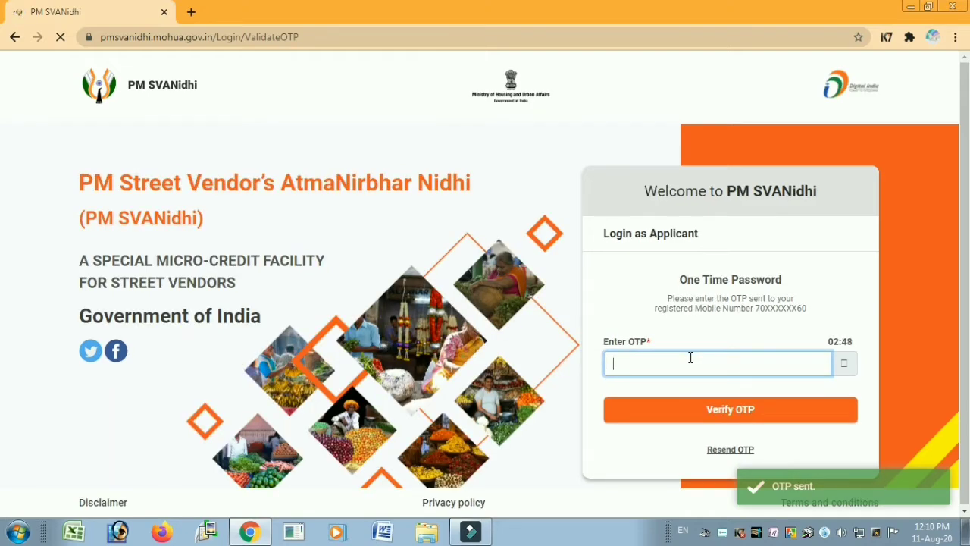
pyautogui.write('12')
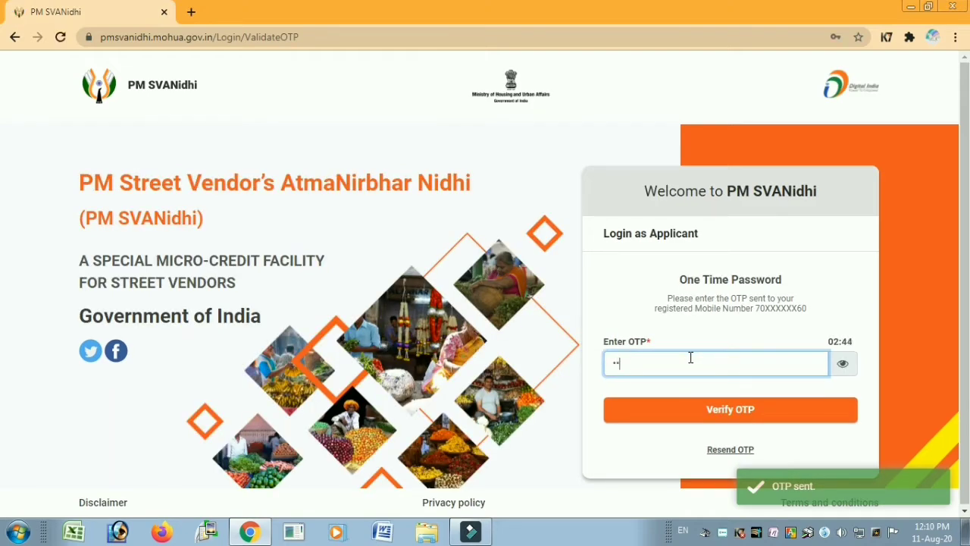
pyautogui.write('3456')
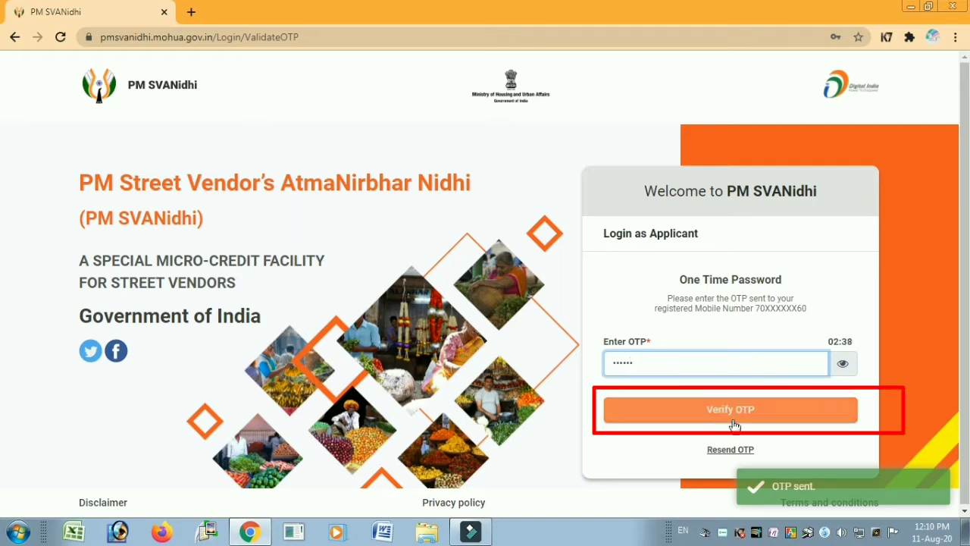
pyautogui.click(729, 409)
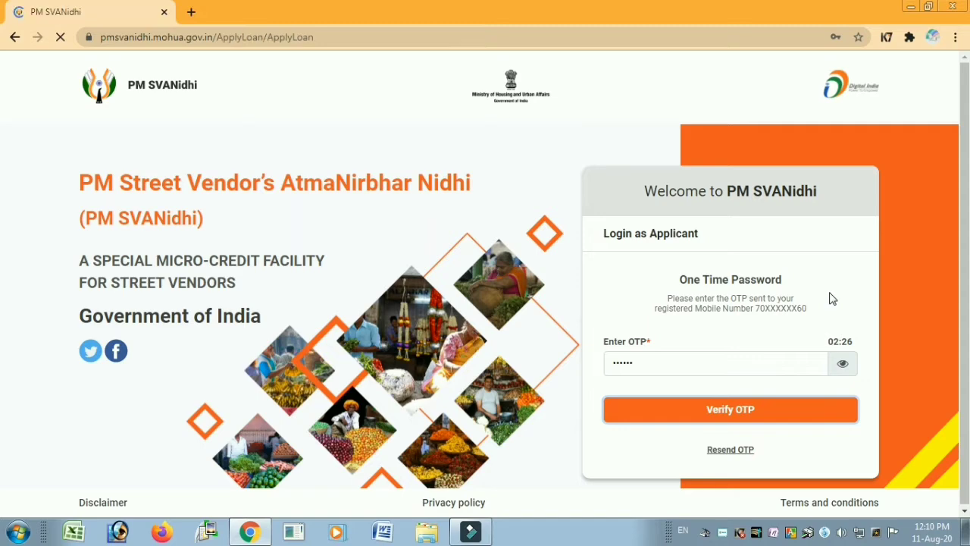
pyautogui.rightClick(722, 533)
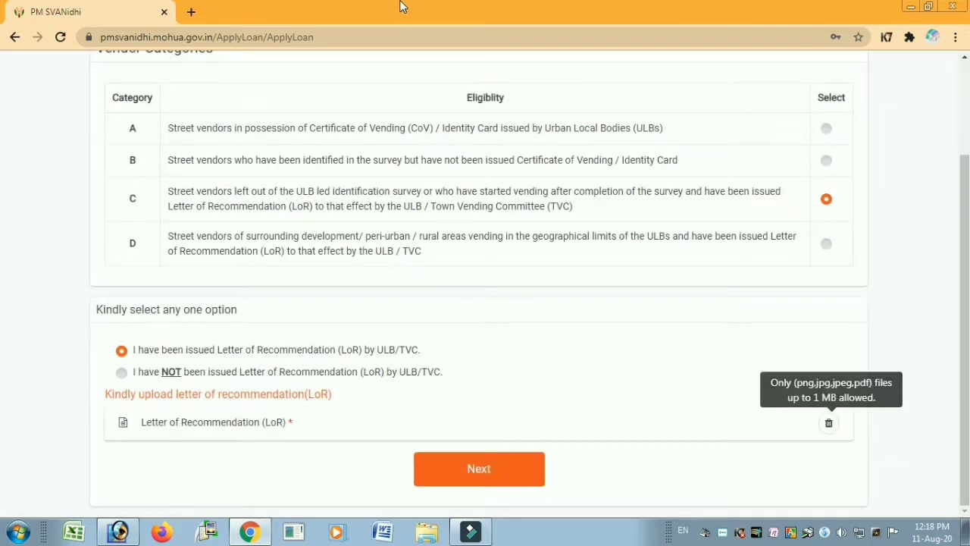
# - Complete the Letter of Recommendation upload and continue to Aadhaar Verification
pyautogui.click(591, 355)
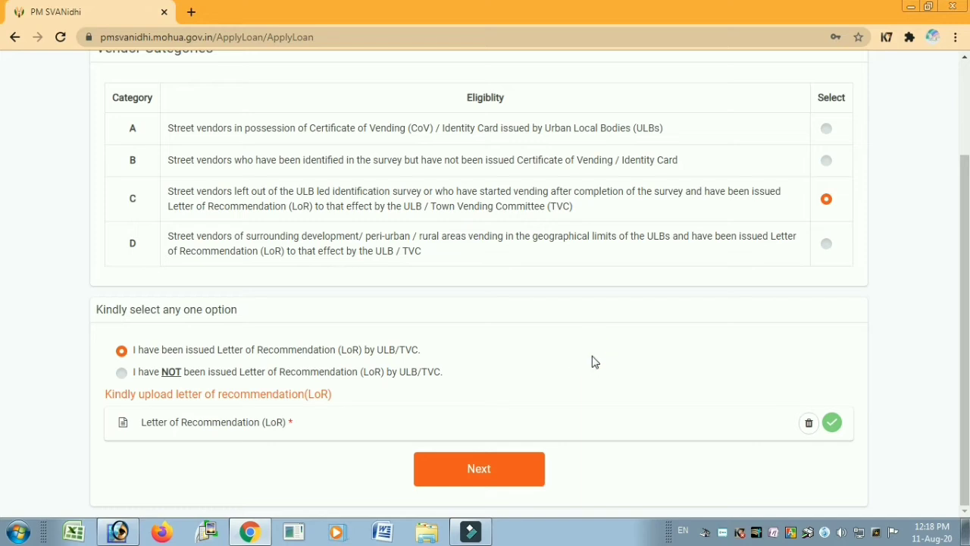
pyautogui.click(492, 471)
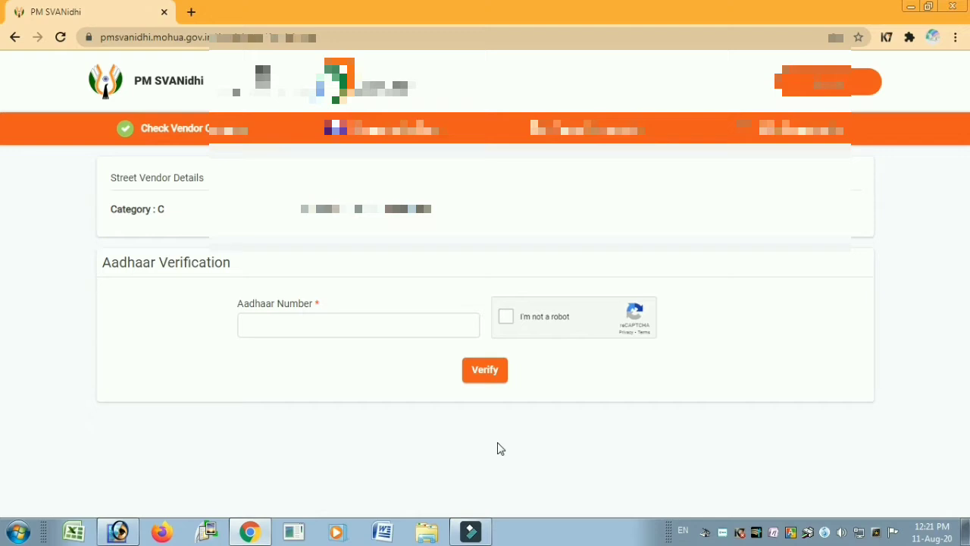
# - Enter the Aadhaar number, pass the reCAPTCHA, and verify it with the Aadhaar OTP
pyautogui.click(309, 322)
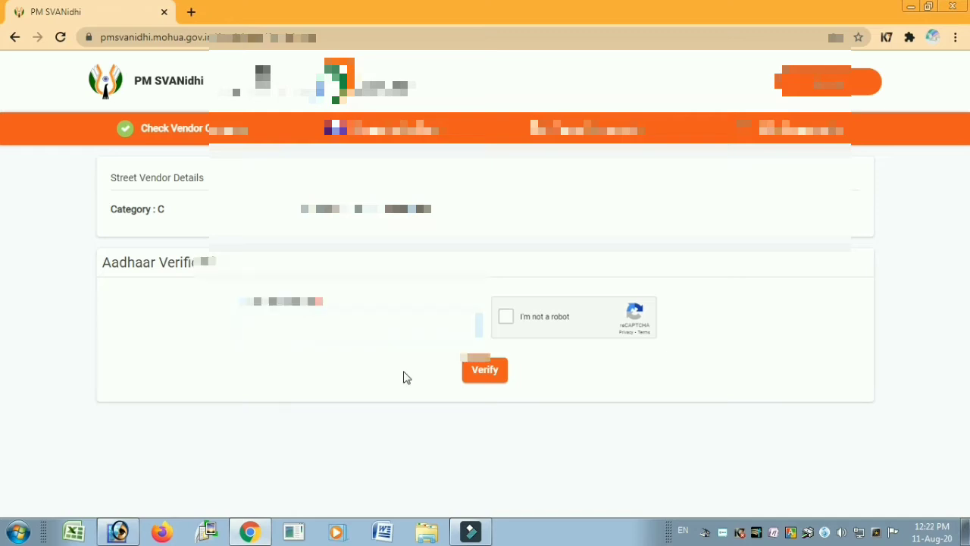
pyautogui.press('Tab')
pyautogui.press('space')
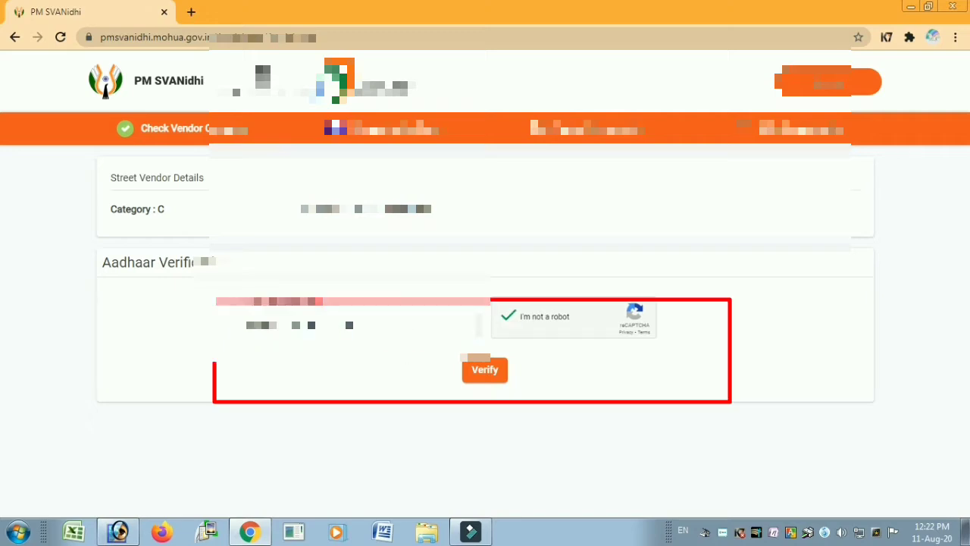
pyautogui.click(491, 373)
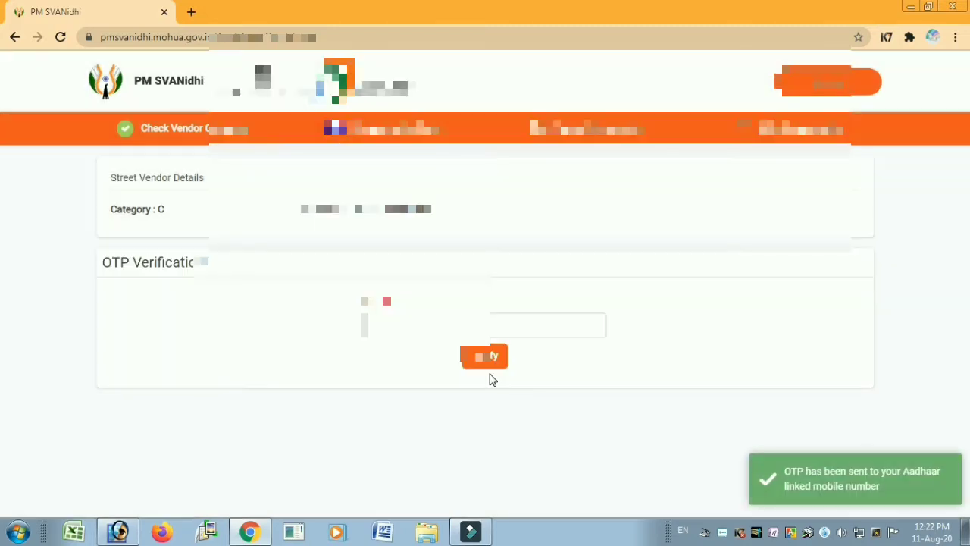
pyautogui.click(425, 317)
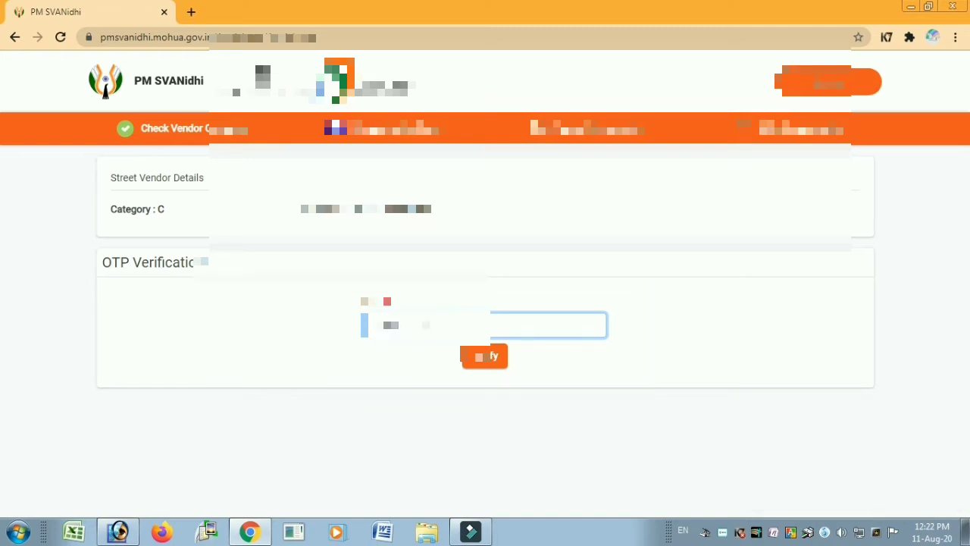
pyautogui.write('••')
pyautogui.click(493, 363)
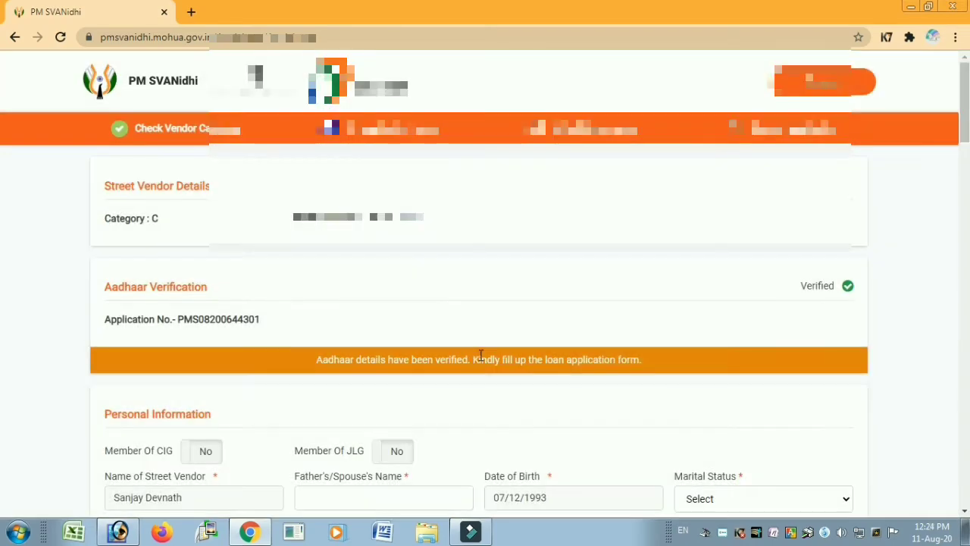
# - Enter the applicant's father's or spouse's name in the personal details
pyautogui.scroll(-3, 479, 355)
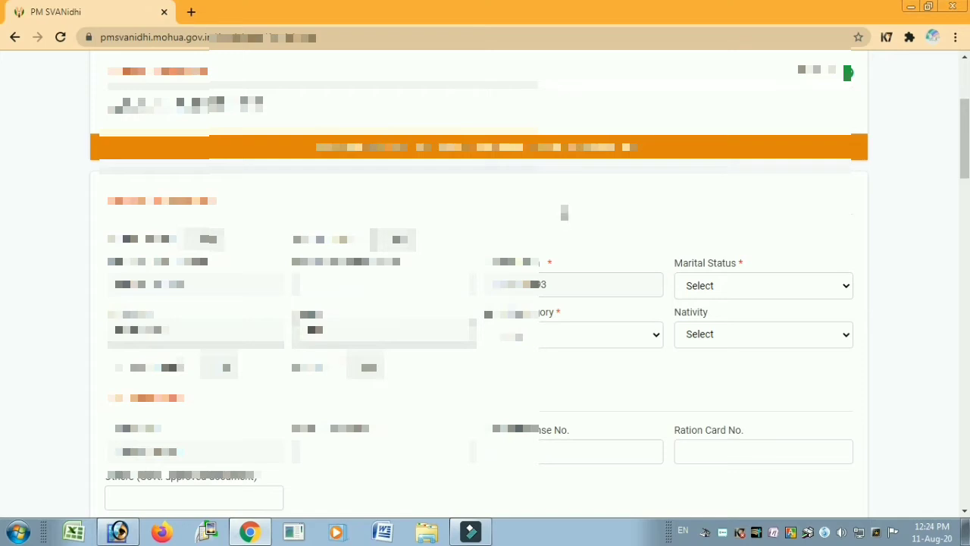
pyautogui.scroll(-2, 480, 303)
pyautogui.scroll(3, 480, 304)
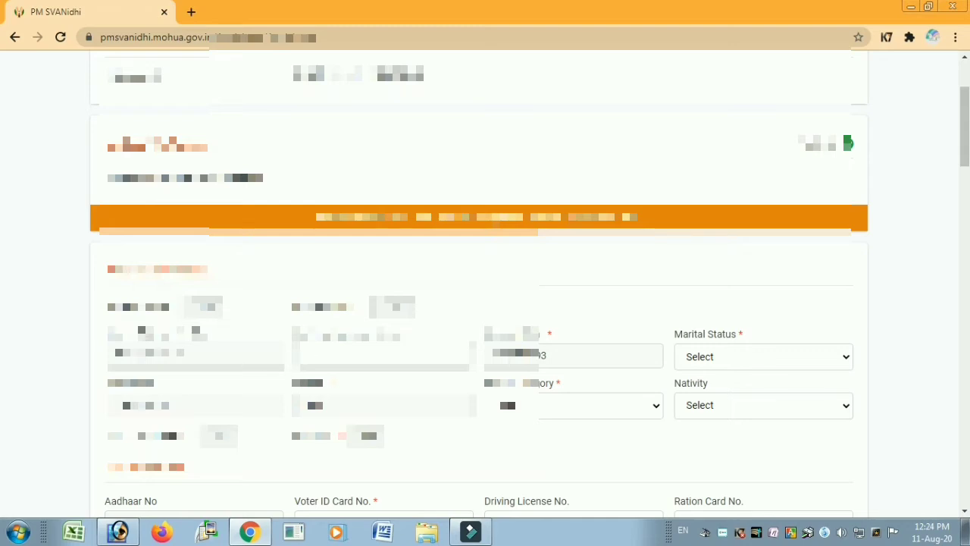
pyautogui.click(309, 352)
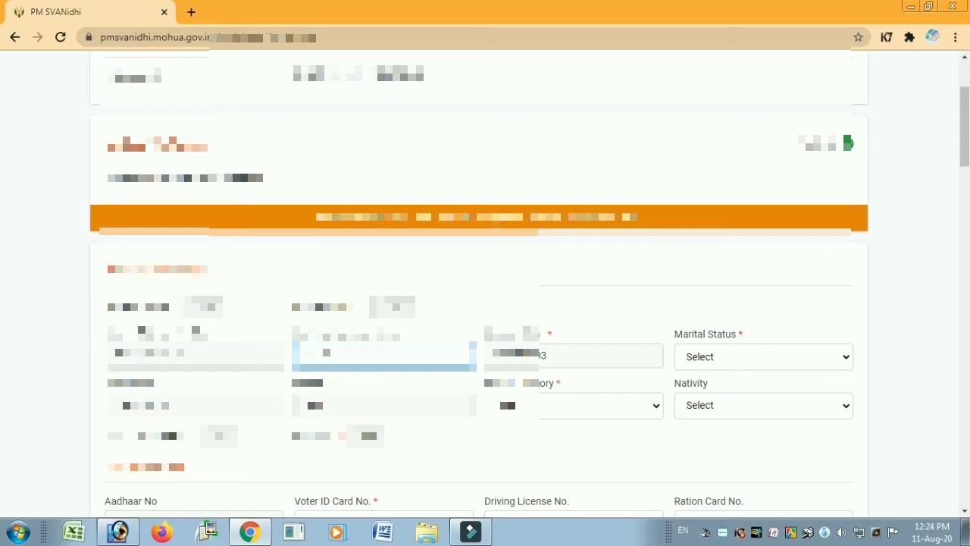
pyautogui.write('abcdefg')
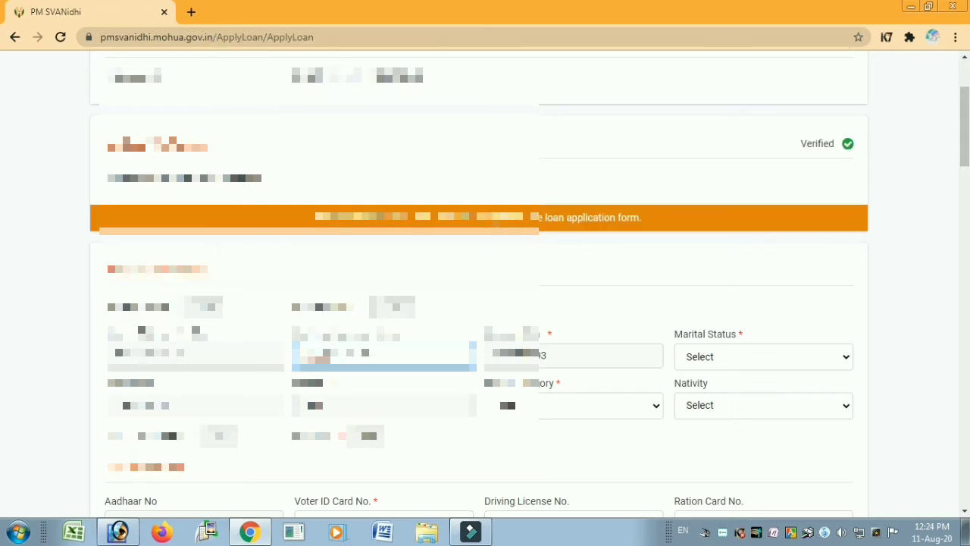
pyautogui.press('Tab')
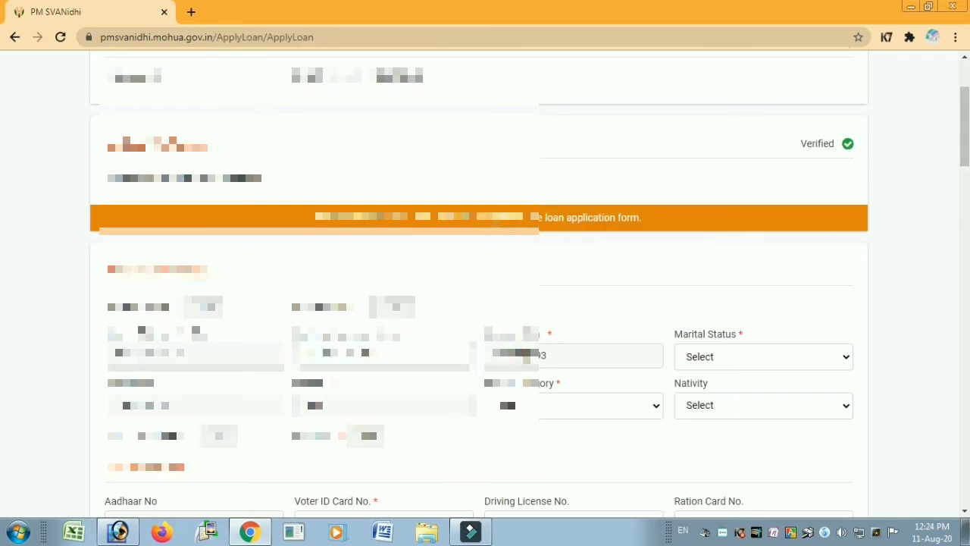
pyautogui.click(714, 361)
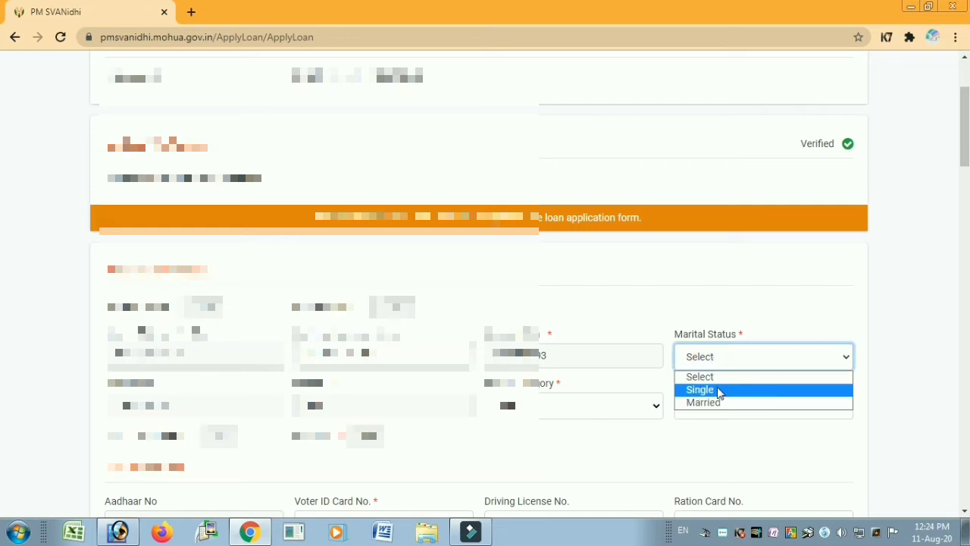
# - Set marital status to Single and category to OBC
pyautogui.click(718, 391)
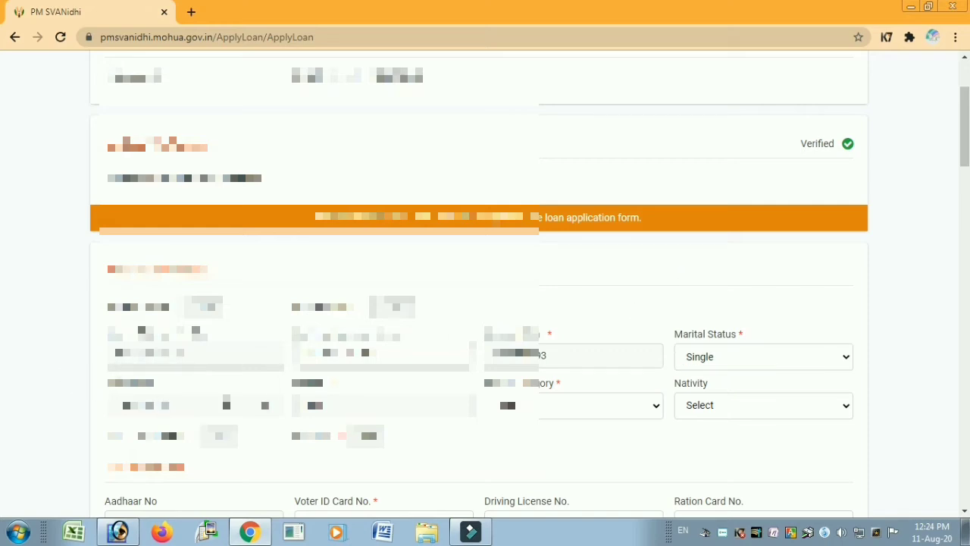
pyautogui.click(508, 406)
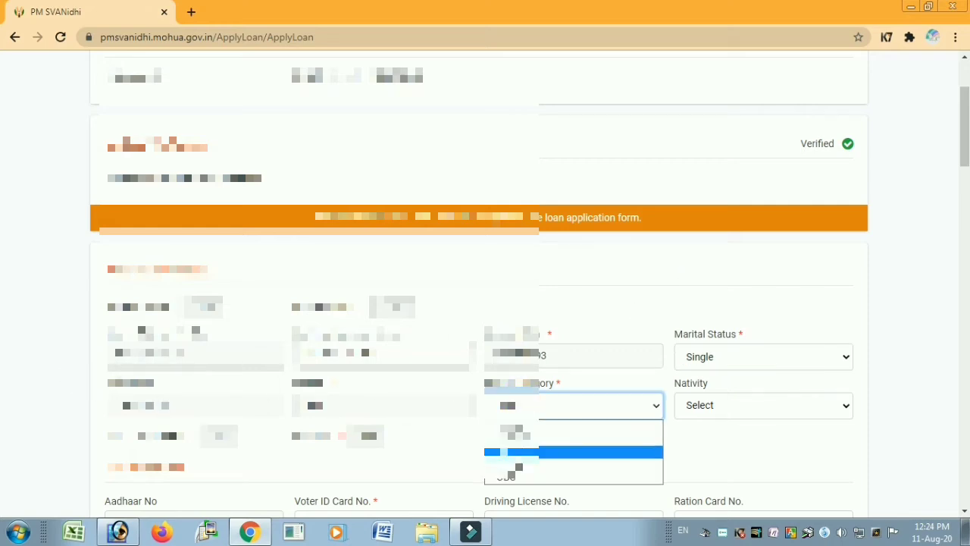
pyautogui.click(549, 474)
pyautogui.scroll(-2, 549, 475)
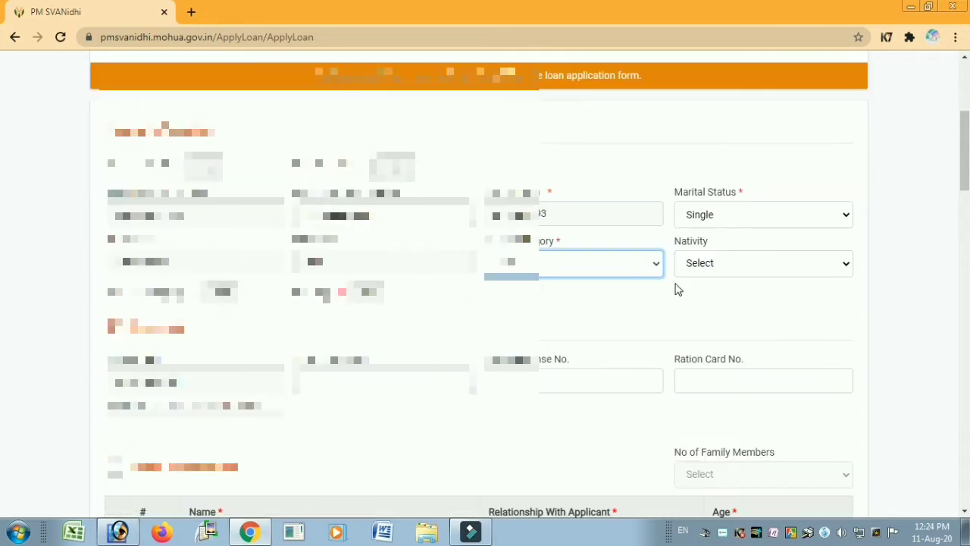
pyautogui.click(675, 283)
# - Set nativity to Rural and enter the applicant's Voter ID card number
pyautogui.click(714, 266)
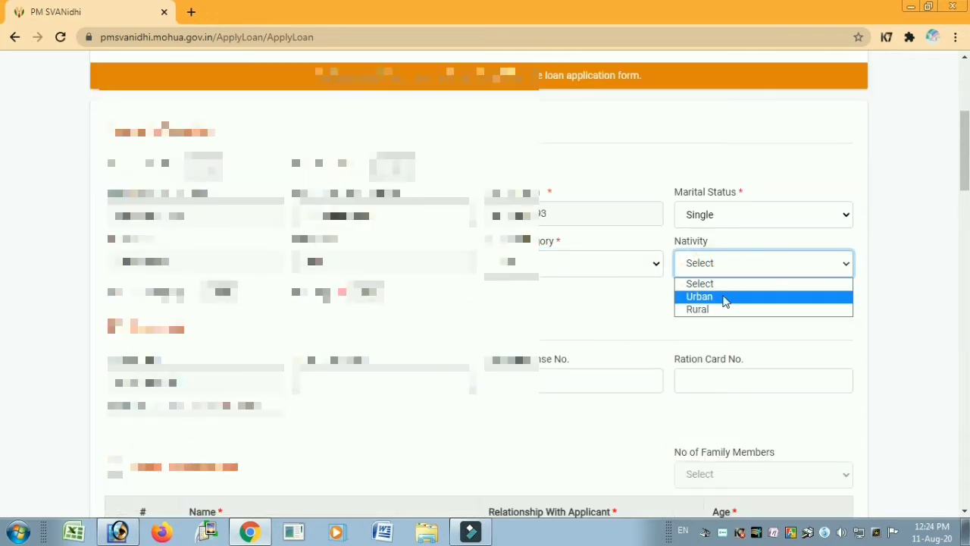
pyautogui.click(635, 321)
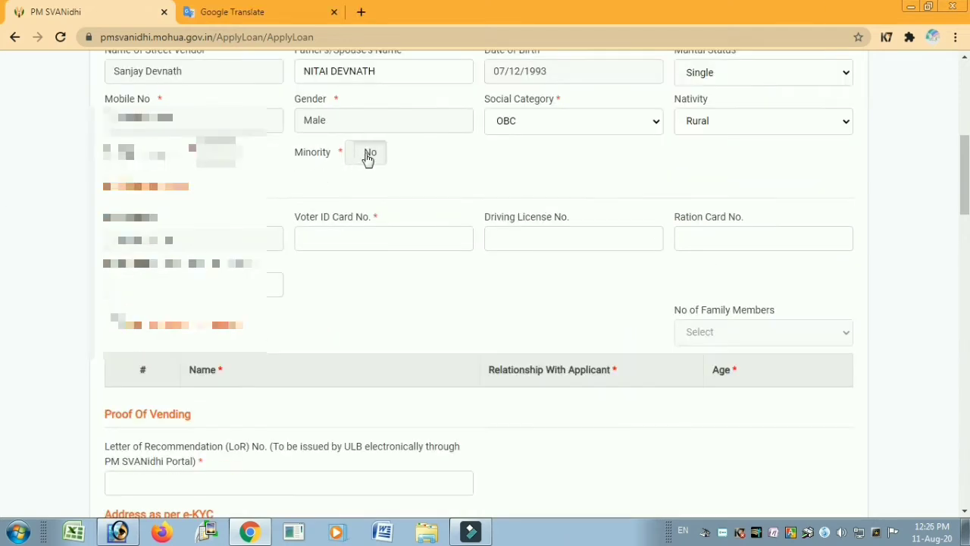
pyautogui.click(321, 234)
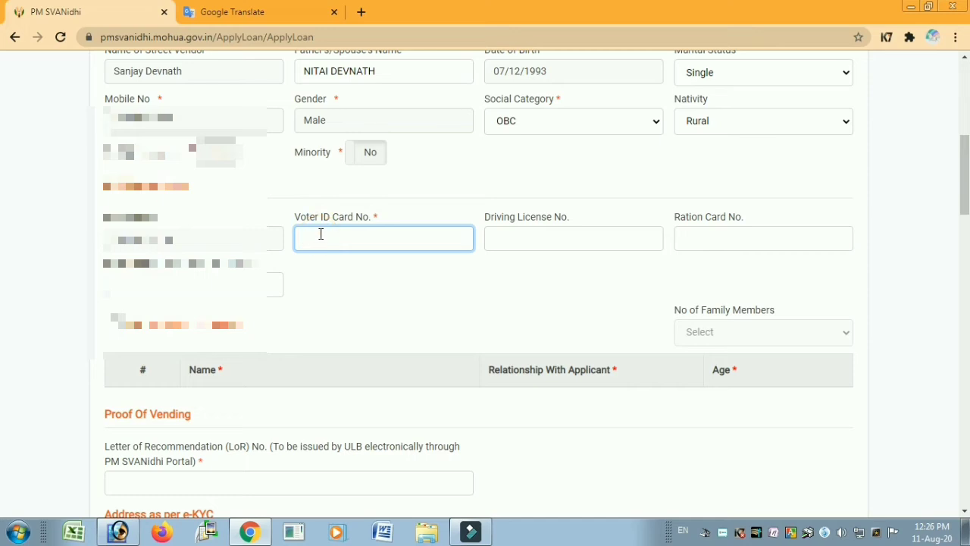
pyautogui.write('SHA')
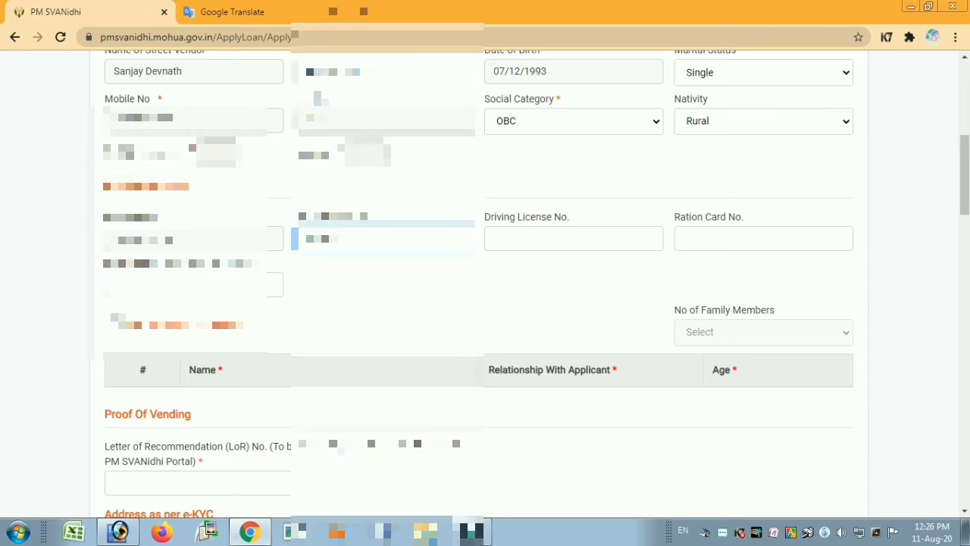
pyautogui.write('123')
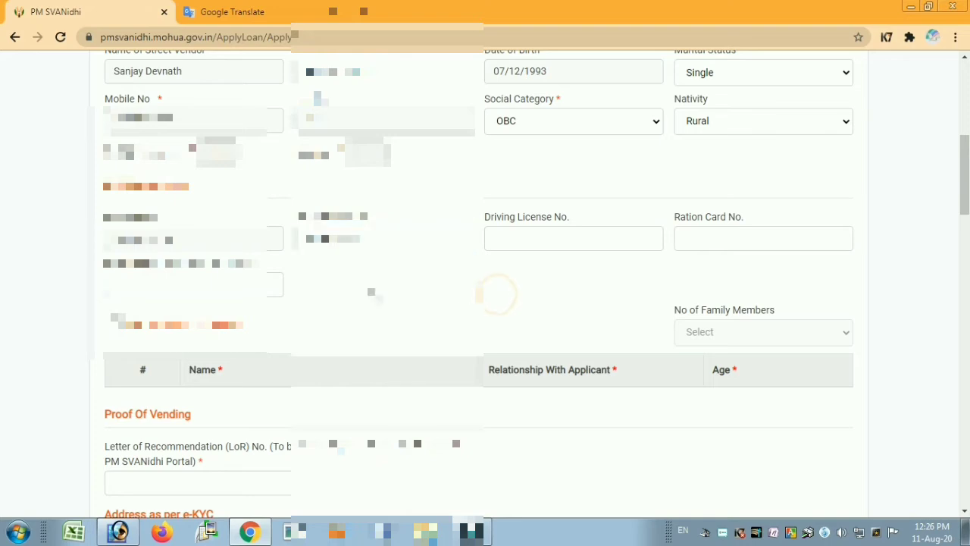
pyautogui.click(497, 297)
# - Tick 'Do you have a Family?' and set the number of family members to 5
pyautogui.scroll(4, 385, 276)
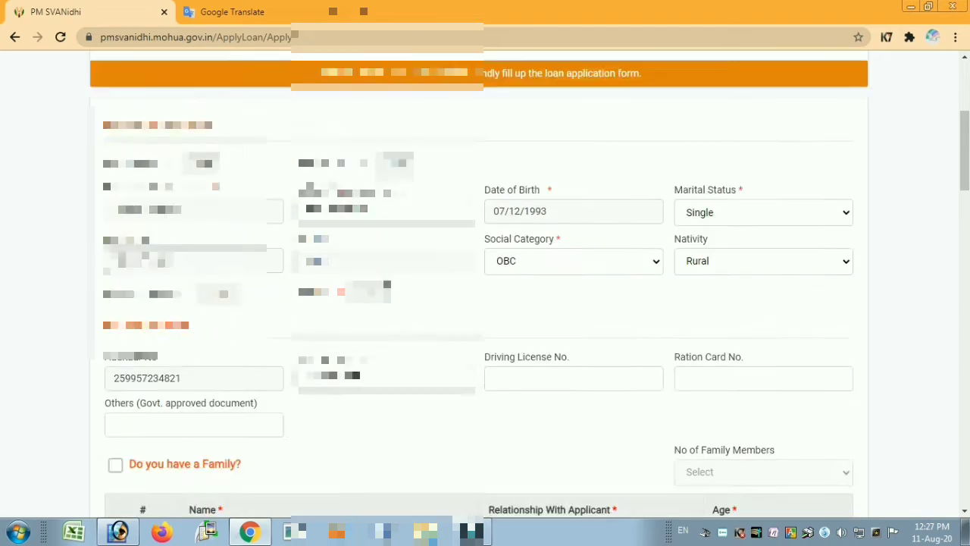
pyautogui.scroll(2, 386, 284)
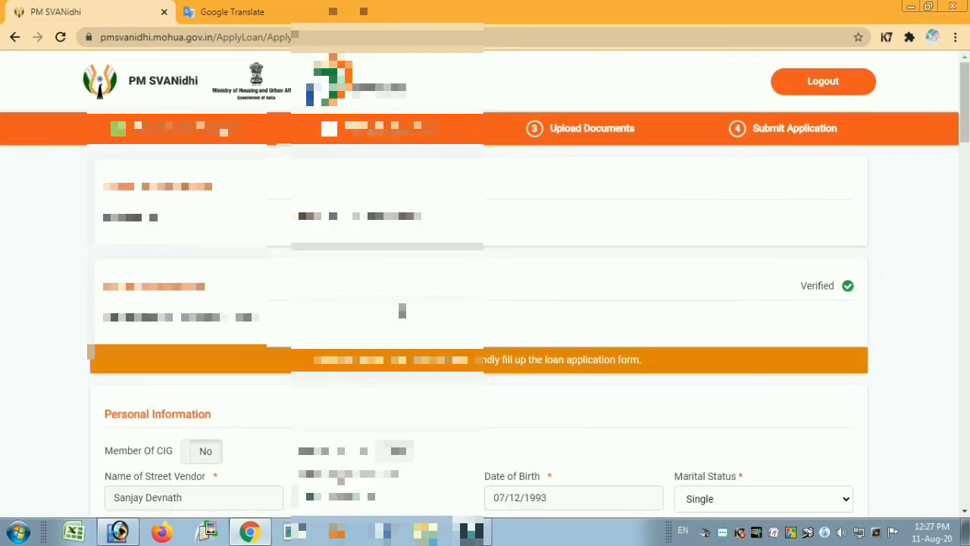
pyautogui.scroll(-4, 401, 310)
pyautogui.scroll(-3, 402, 310)
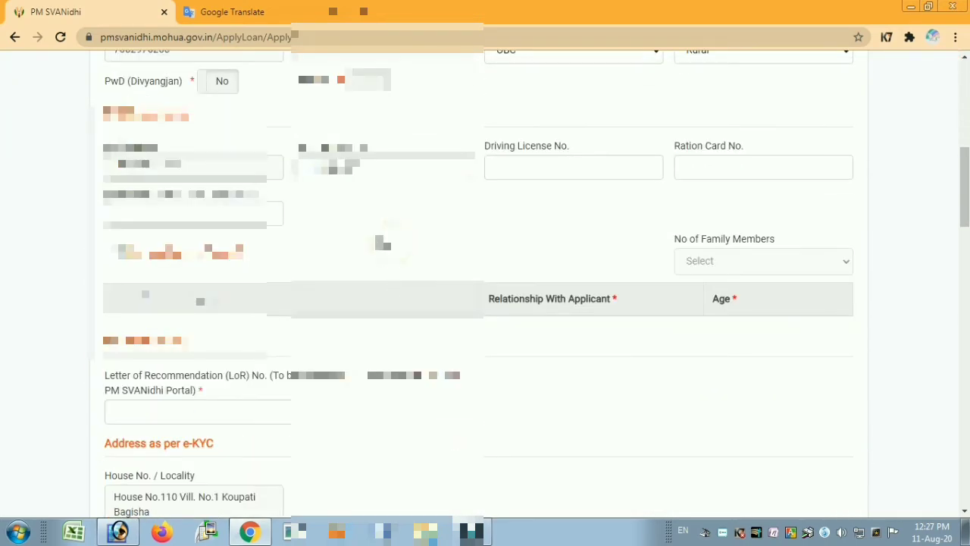
pyautogui.scroll(-1, 447, 216)
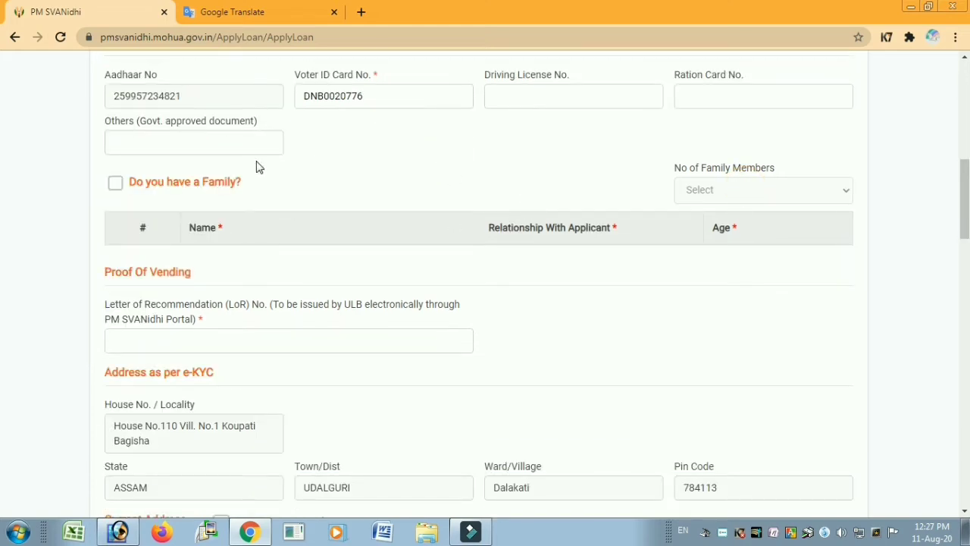
pyautogui.click(118, 185)
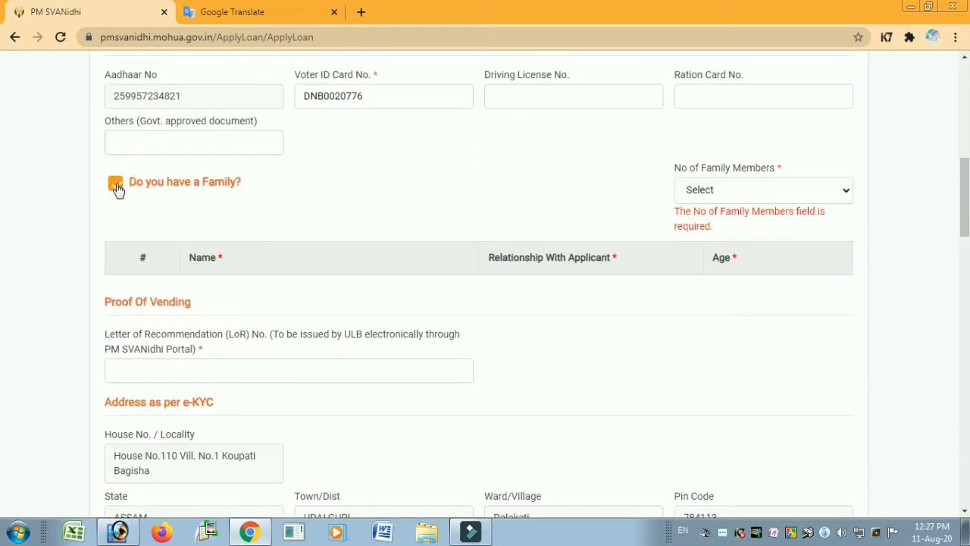
pyautogui.click(388, 183)
pyautogui.click(700, 189)
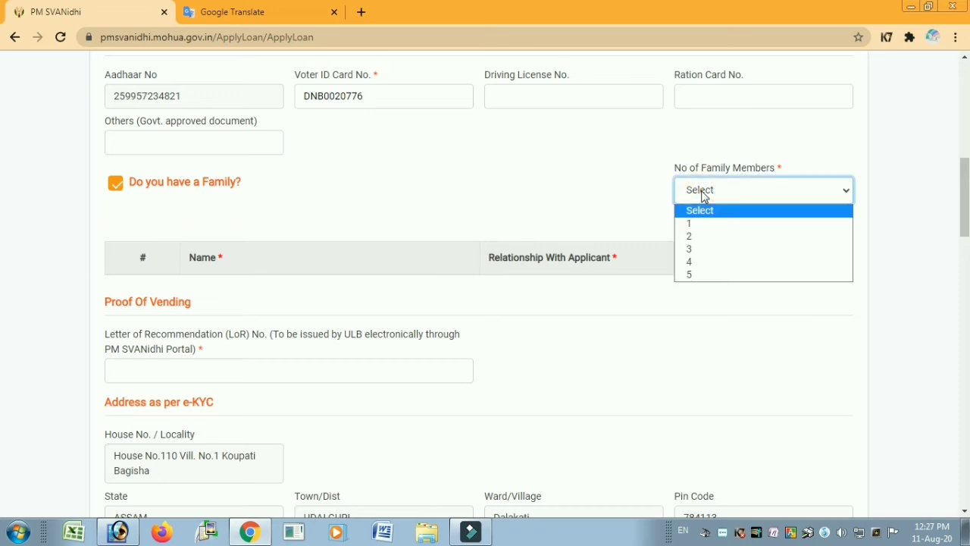
pyautogui.click(711, 274)
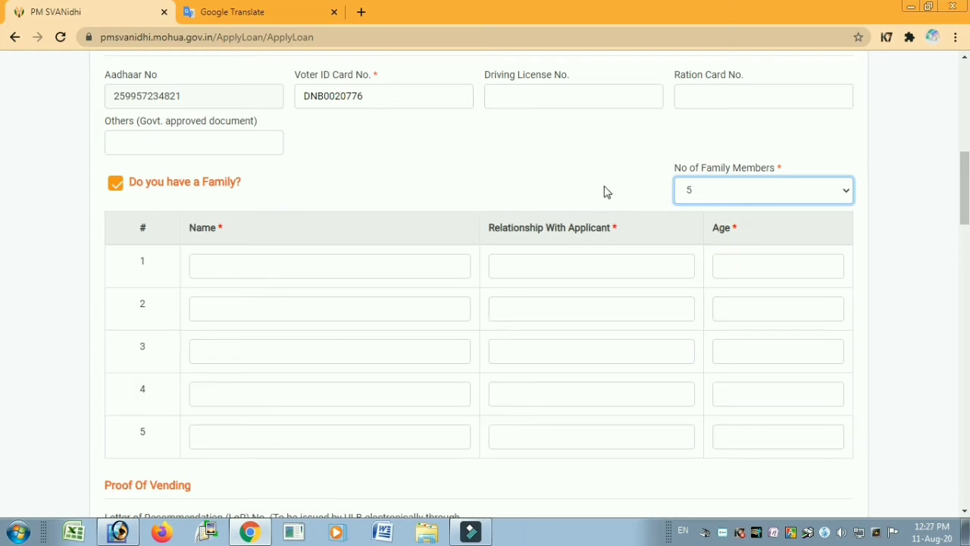
# - Fill in the family rows: first member's name, relationship FATHER, age 55; second member's name, age 15
pyautogui.scroll(-1, 606, 190)
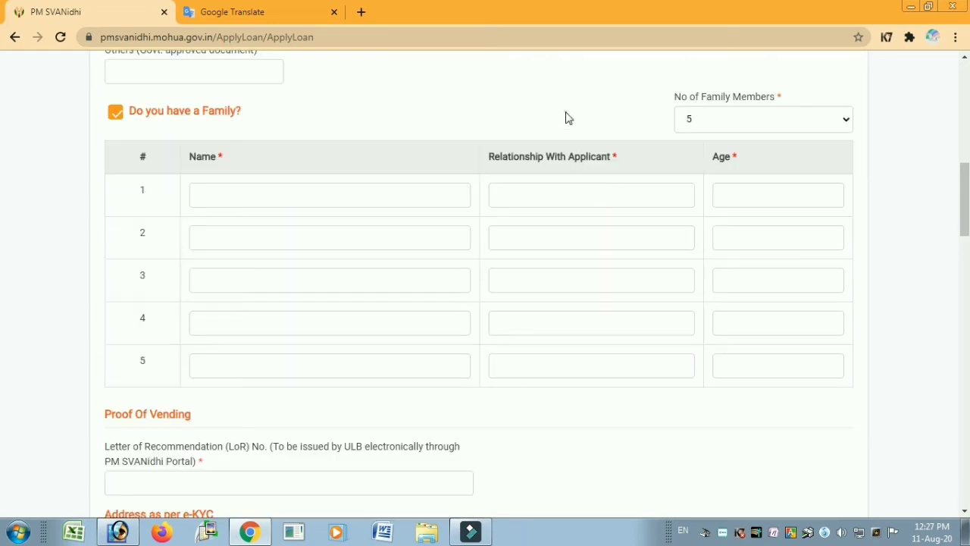
pyautogui.click(217, 199)
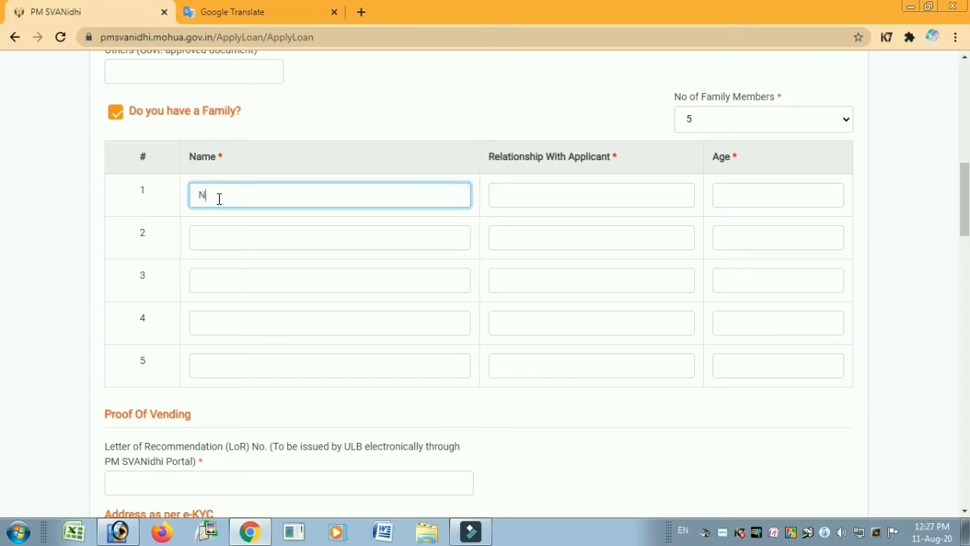
pyautogui.press('Tab')
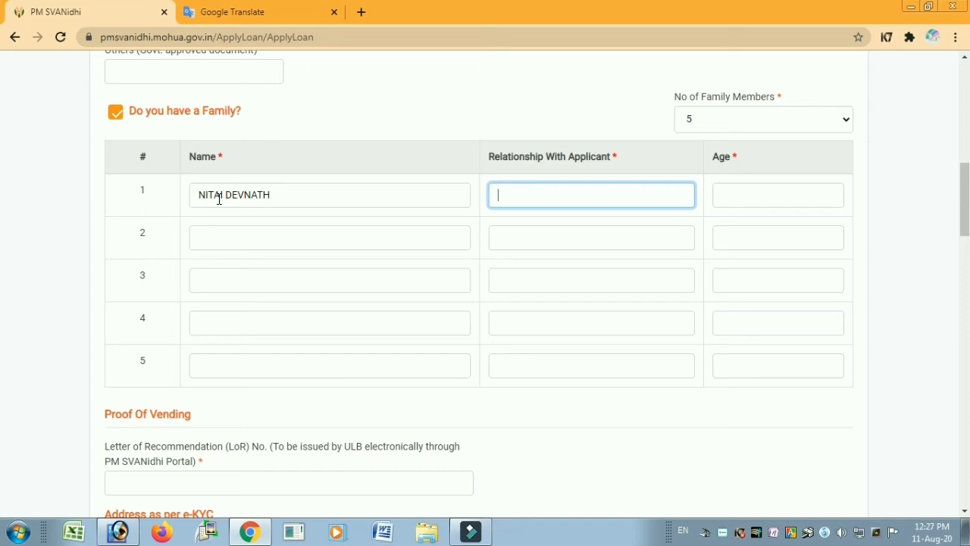
pyautogui.write('FATHER')
pyautogui.press('Tab')
pyautogui.write('55')
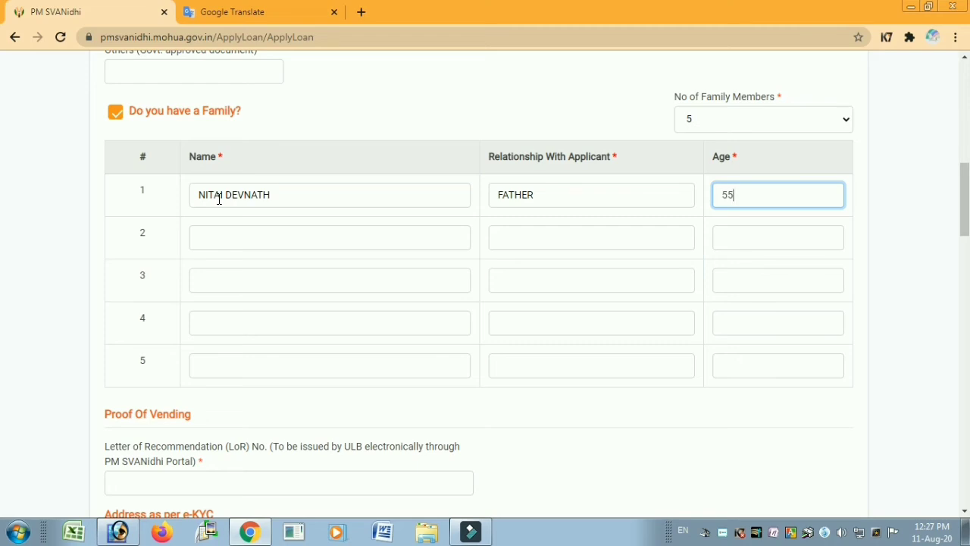
pyautogui.click(217, 239)
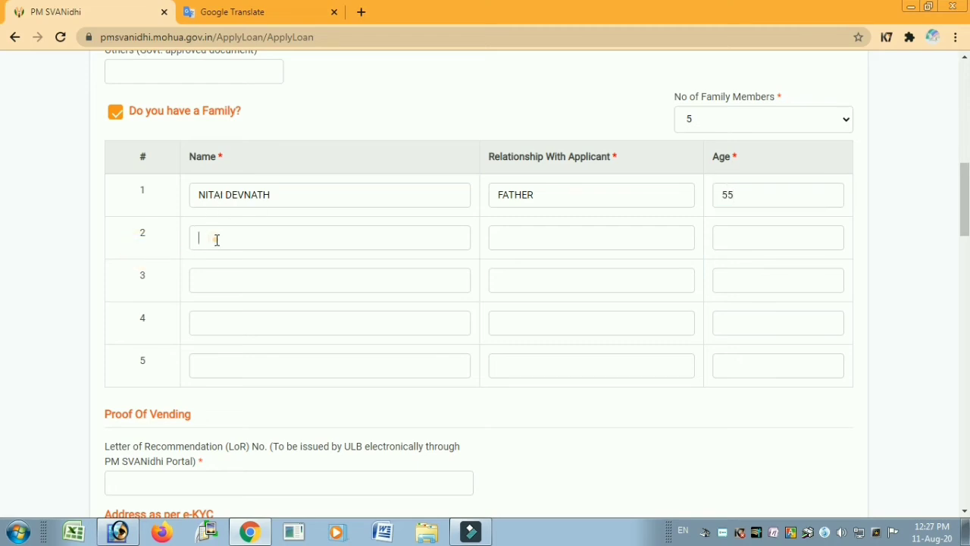
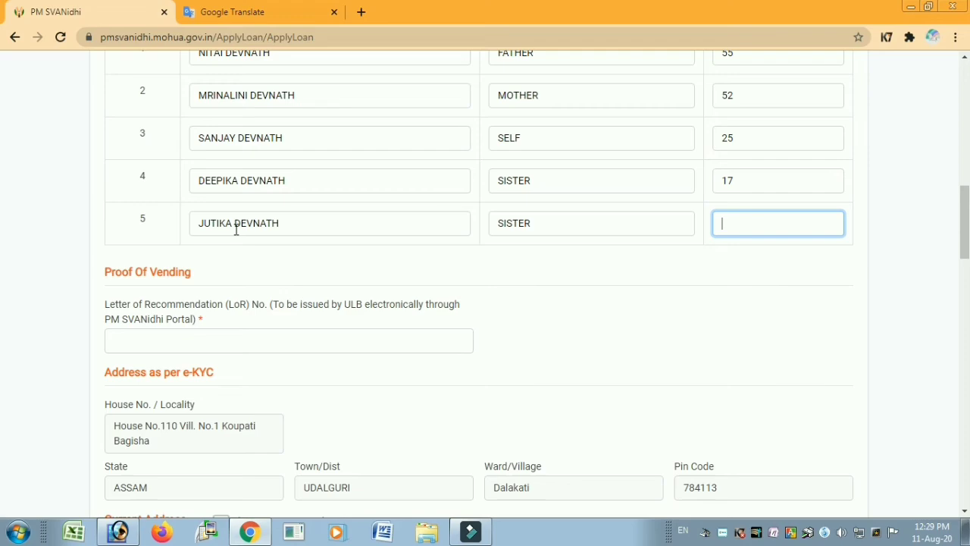
pyautogui.write('15')
# - Tick 'Same as above' so the current address matches the e-KYC address
pyautogui.scroll(-3, 485, 273)
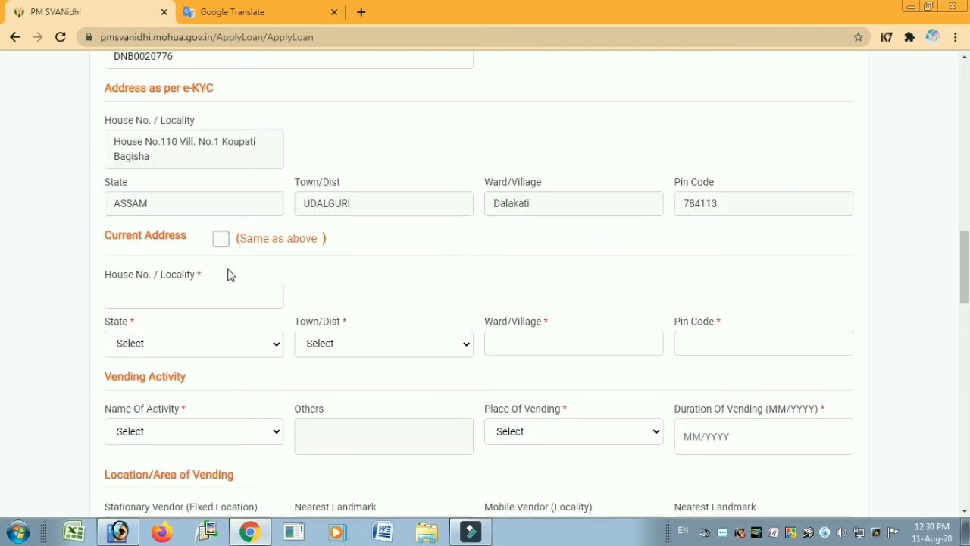
pyautogui.click(220, 239)
pyautogui.scroll(-3, 224, 253)
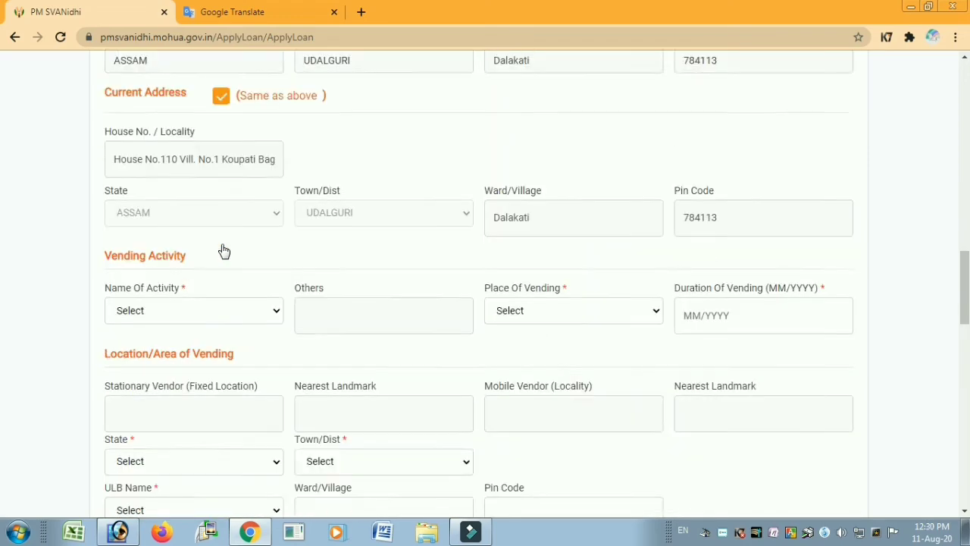
pyautogui.scroll(-1, 223, 252)
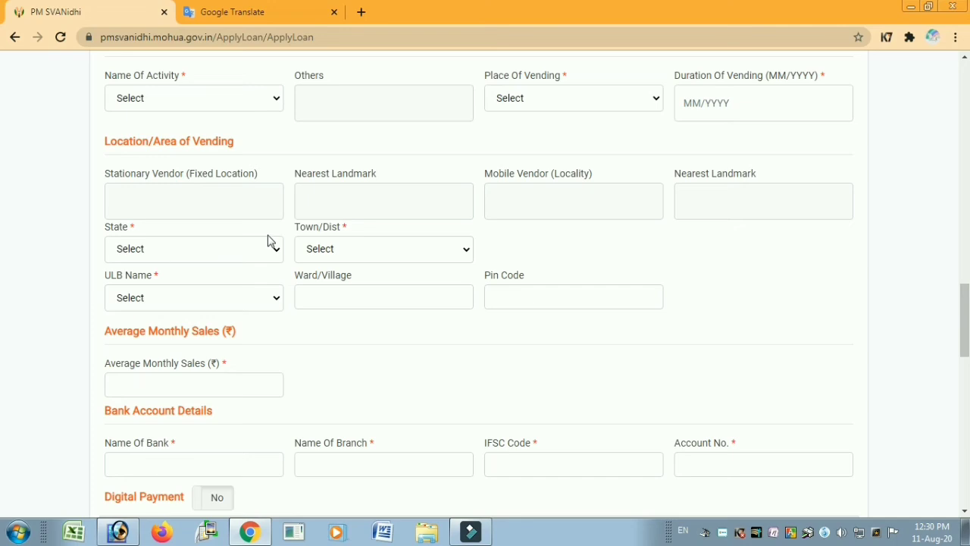
# - Choose ASSAM as the vending state and UDALGURI as the town/district
pyautogui.click(139, 251)
pyautogui.click(137, 321)
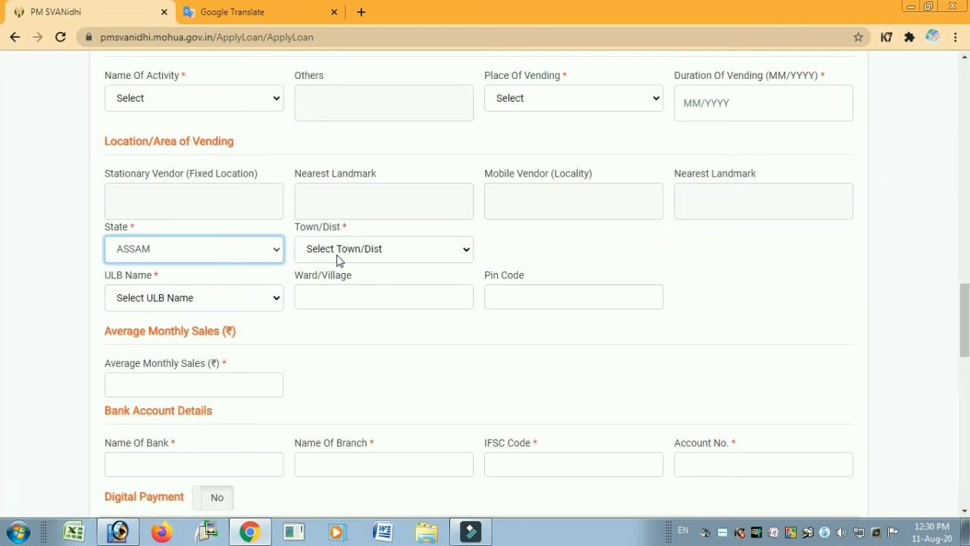
pyautogui.click(337, 255)
pyautogui.press('u')
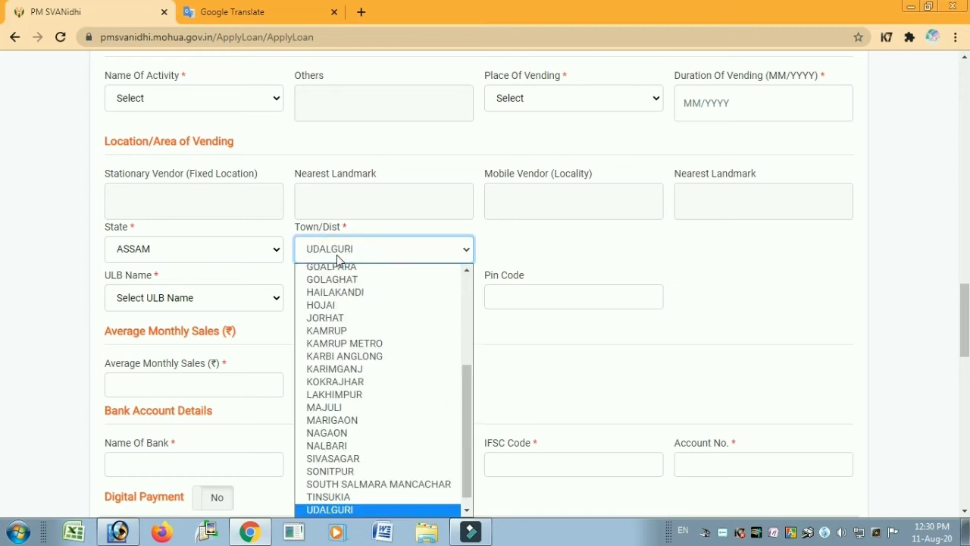
pyautogui.press('Return')
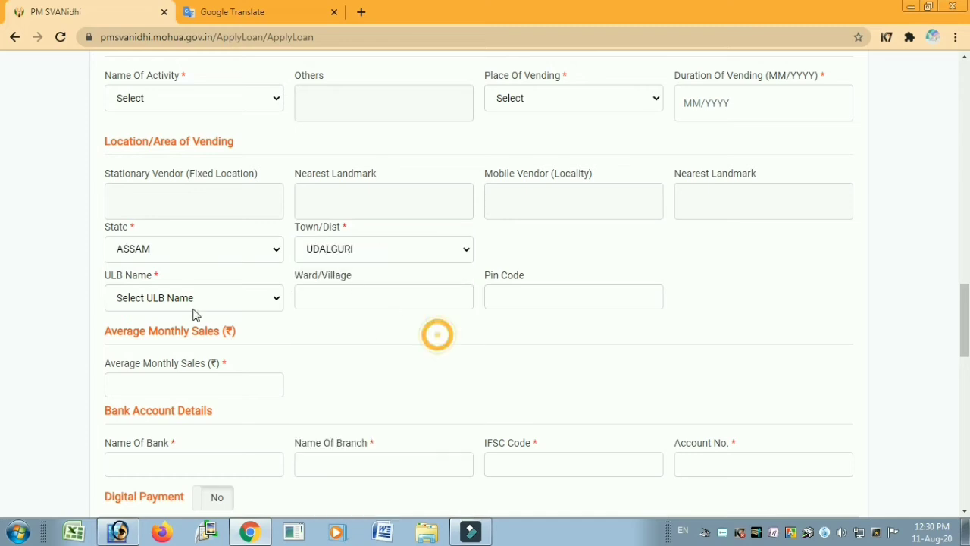
# - Open the ULB Name list and browse the K-named Assam town panchayats
pyautogui.click(187, 300)
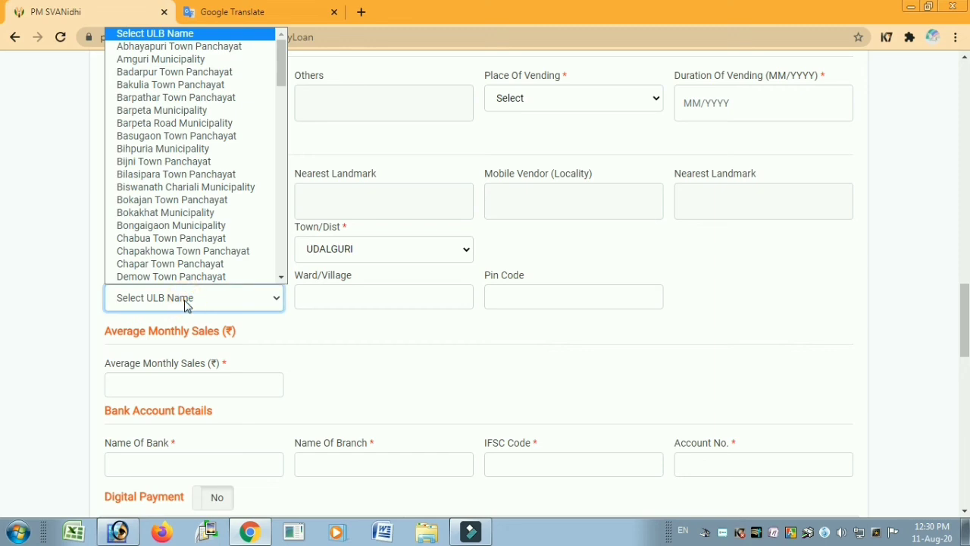
pyautogui.click(337, 332)
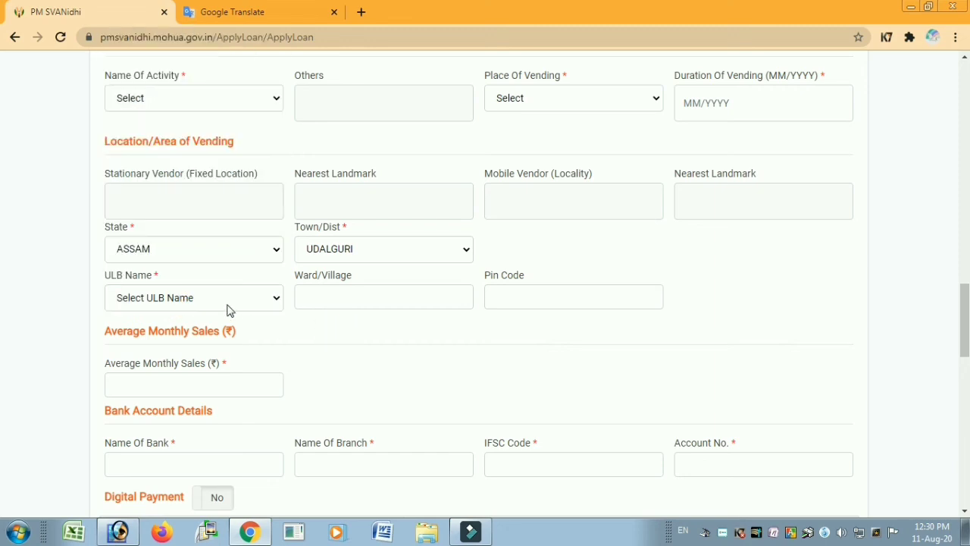
pyautogui.click(228, 310)
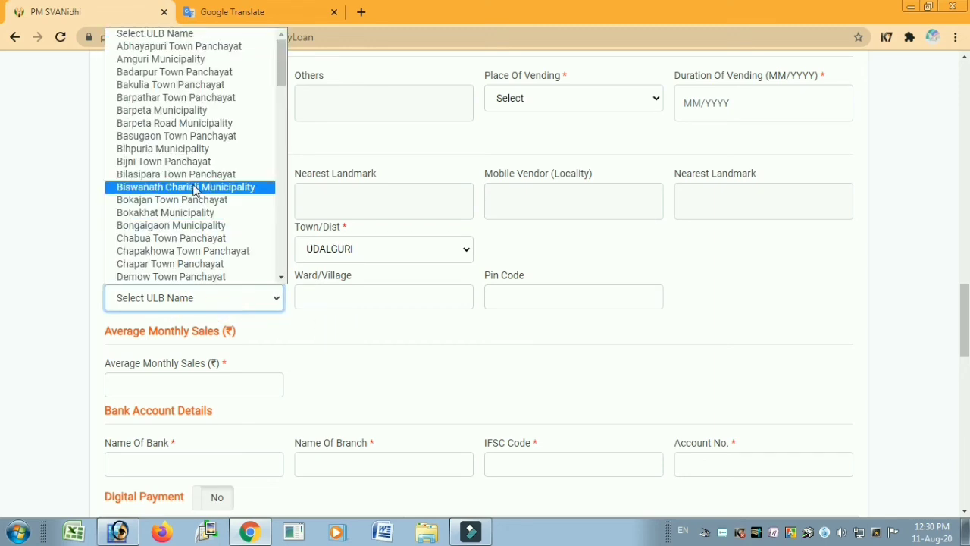
pyautogui.scroll(-10, 194, 191)
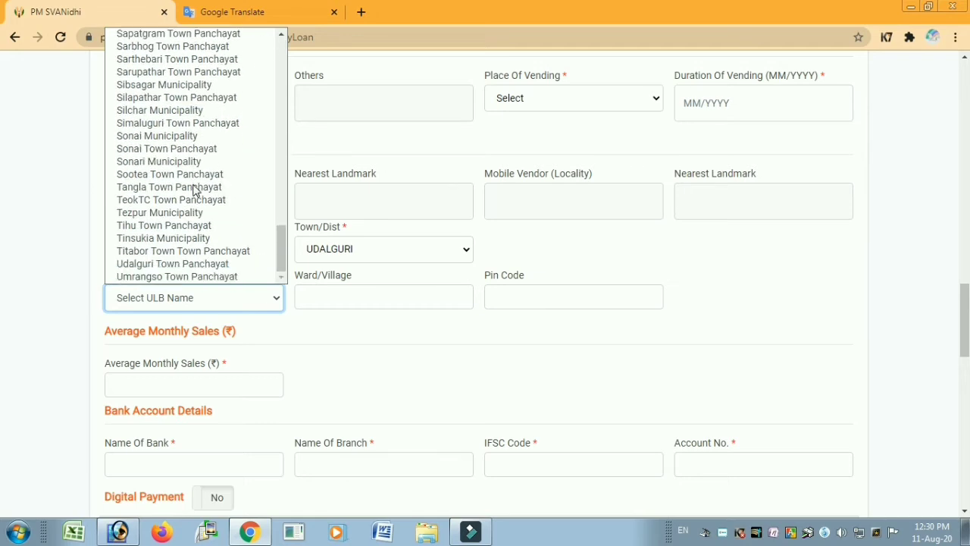
pyautogui.press('k')
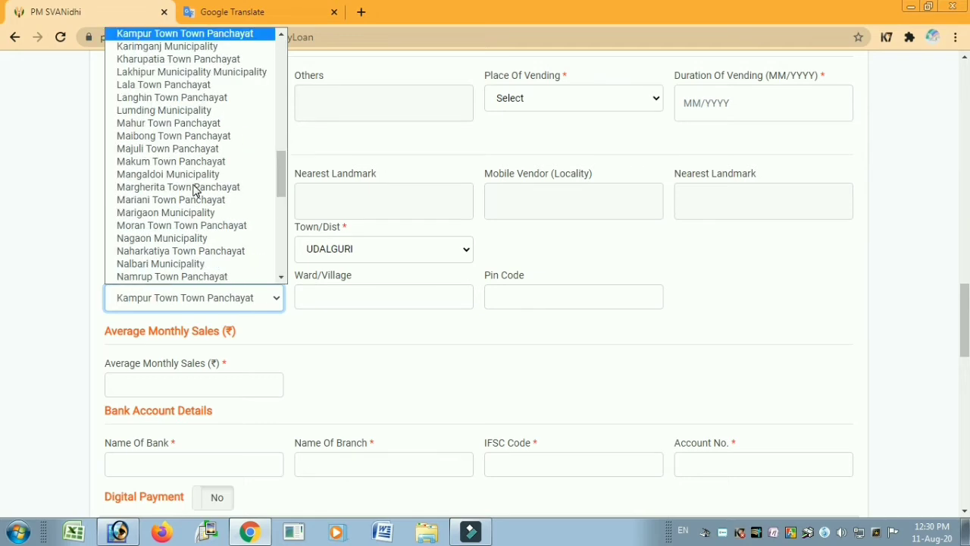
pyautogui.press('k')
pyautogui.press('k')
pyautogui.press('k')
pyautogui.press('k')
pyautogui.press('k')
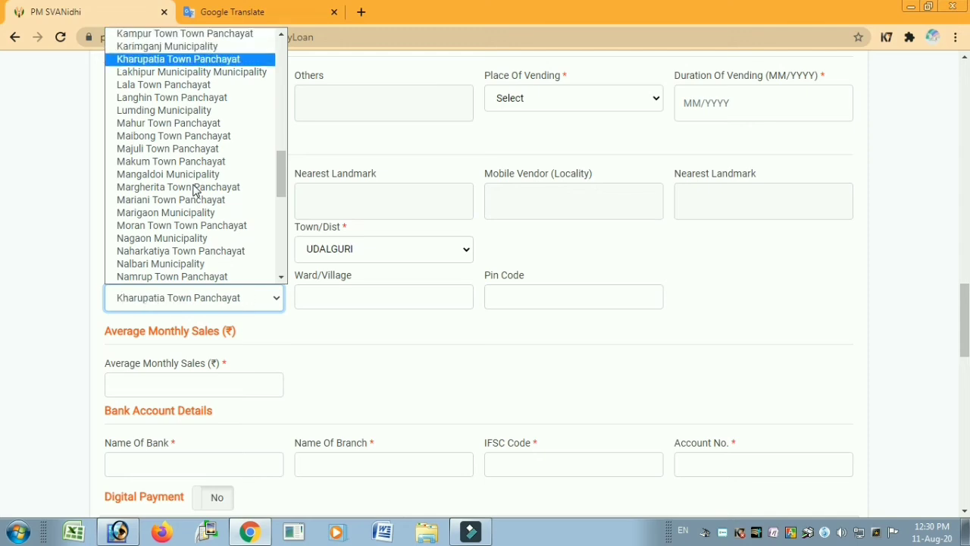
pyautogui.press('k')
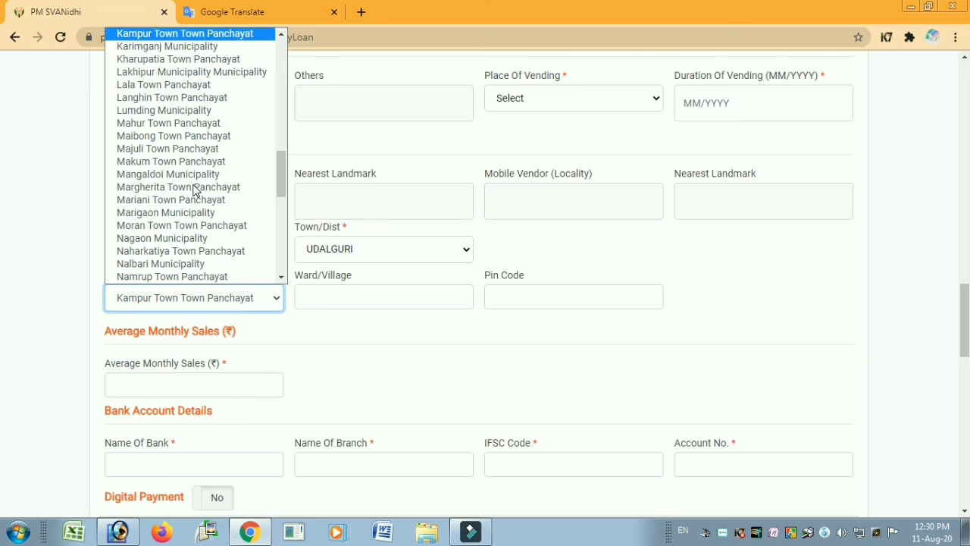
pyautogui.press('k')
pyautogui.press('k')
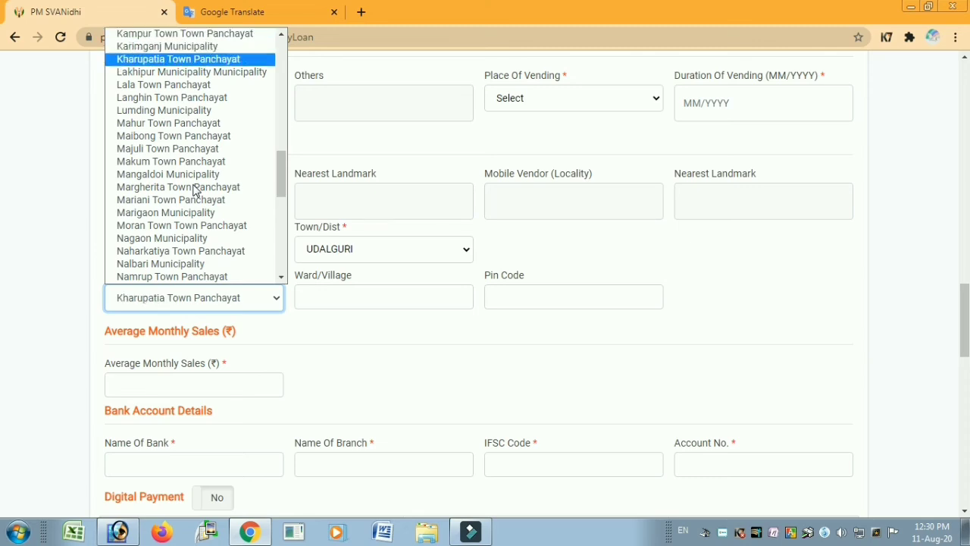
pyautogui.press('k')
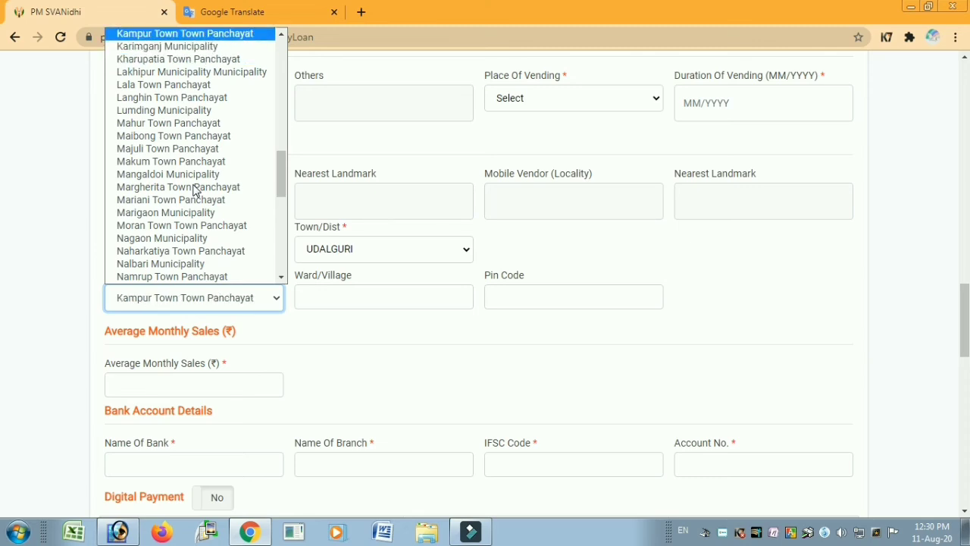
pyautogui.press('k')
pyautogui.press('k')
pyautogui.press('k')
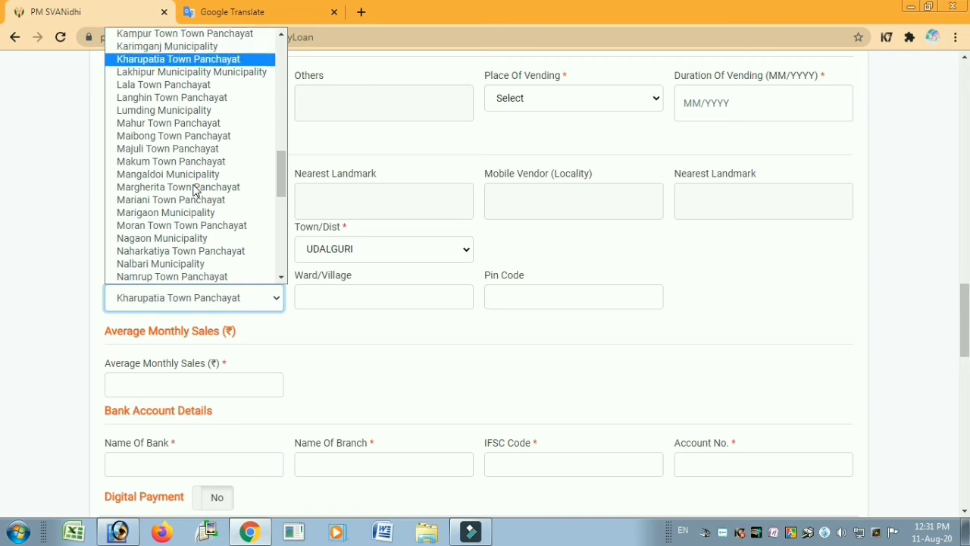
# - Select Tihu Town Panchayat as the vending location's ULB Name
pyautogui.scroll(-5, 224, 235)
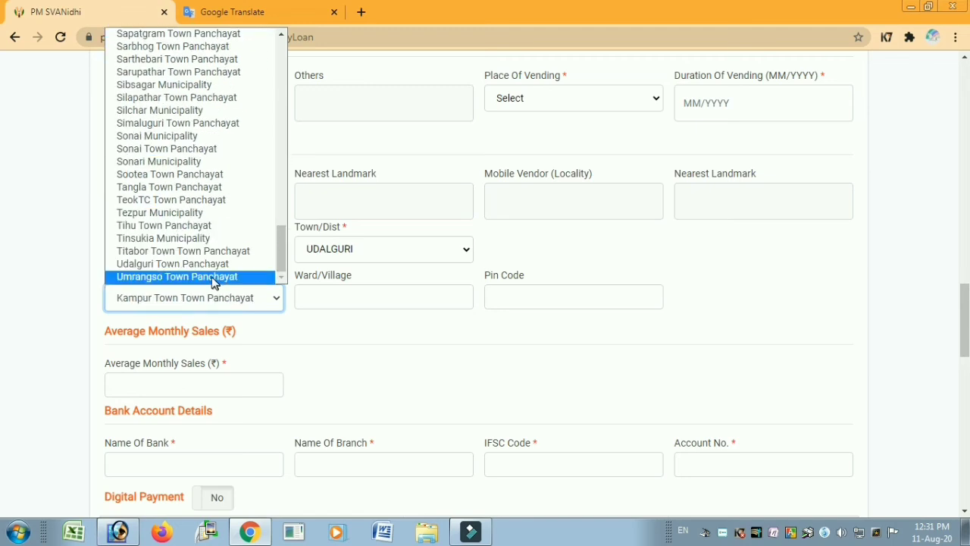
pyautogui.press('Up')
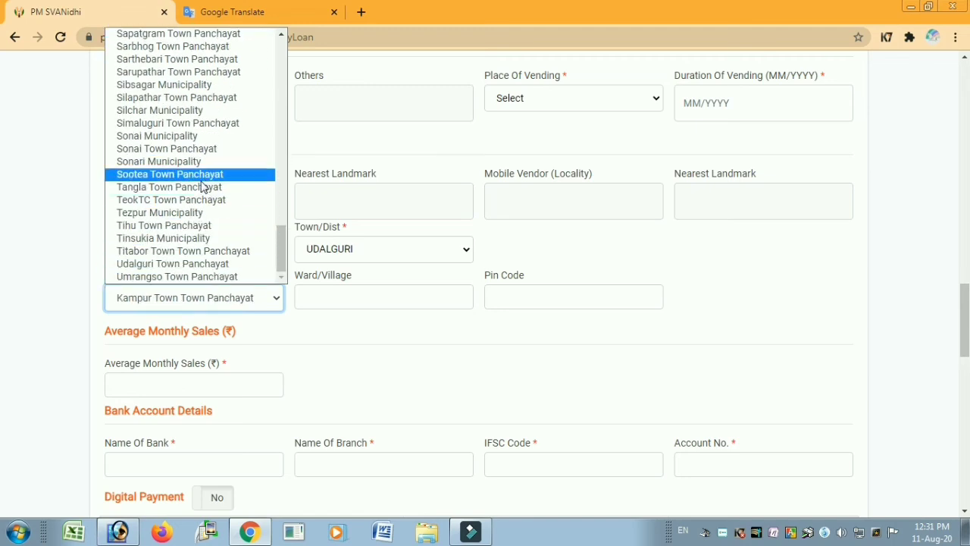
pyautogui.press('u')
pyautogui.press('Down')
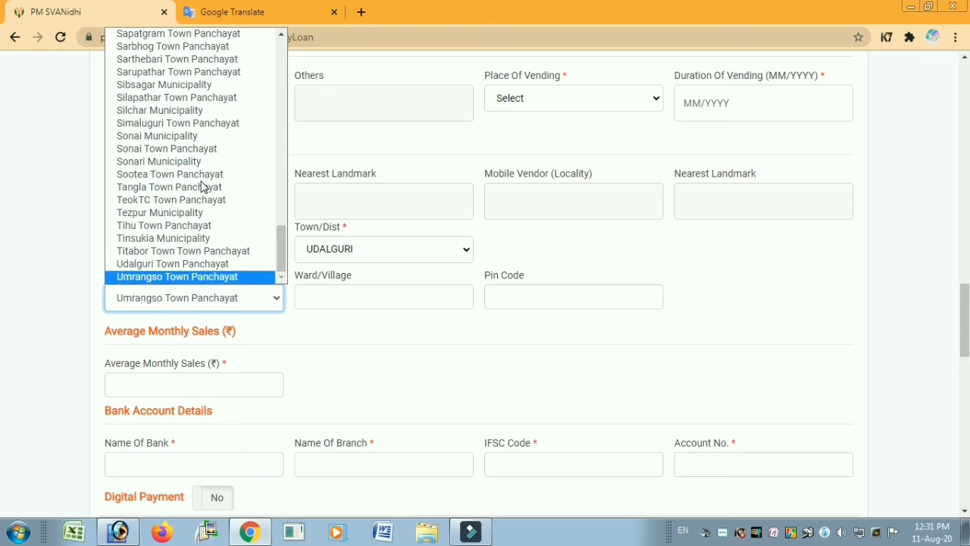
pyautogui.press('Up')
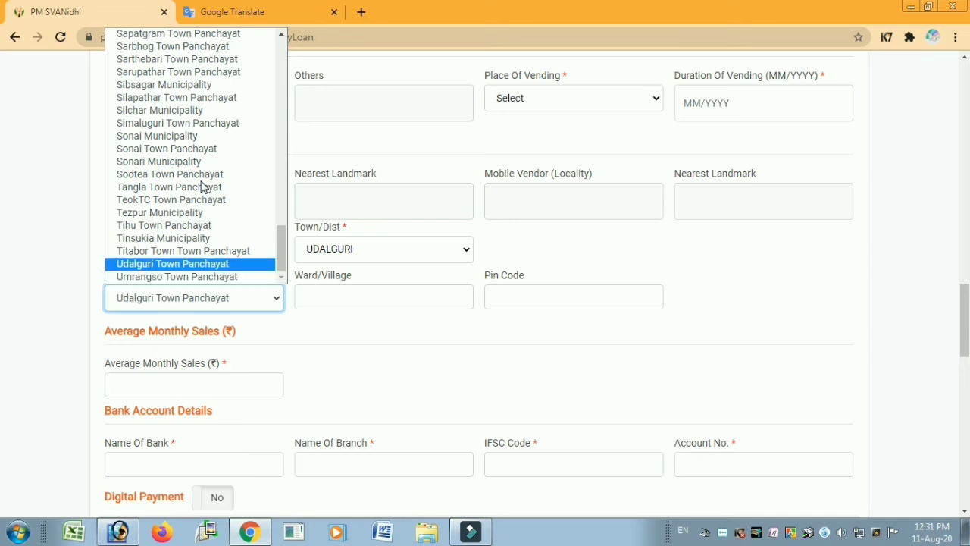
pyautogui.scroll(15, 201, 187)
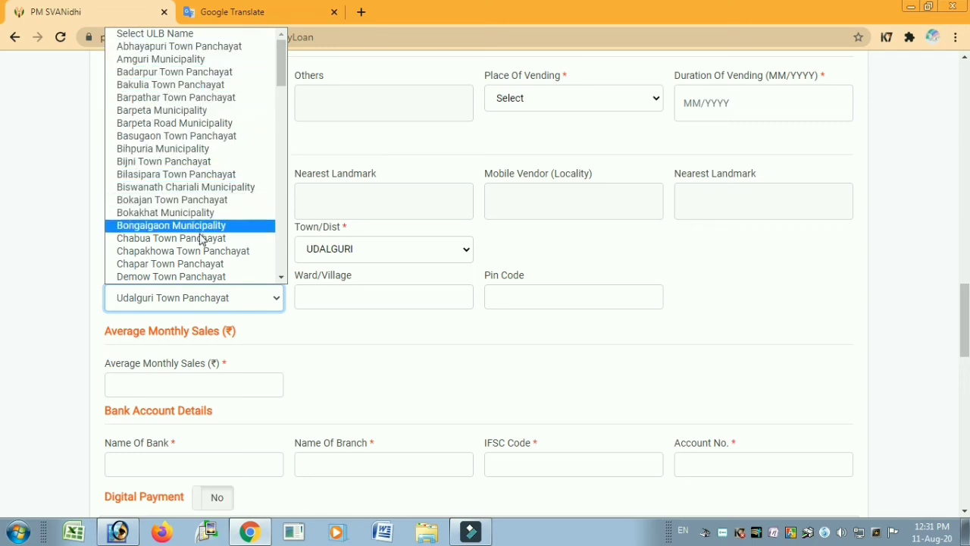
pyautogui.press('u')
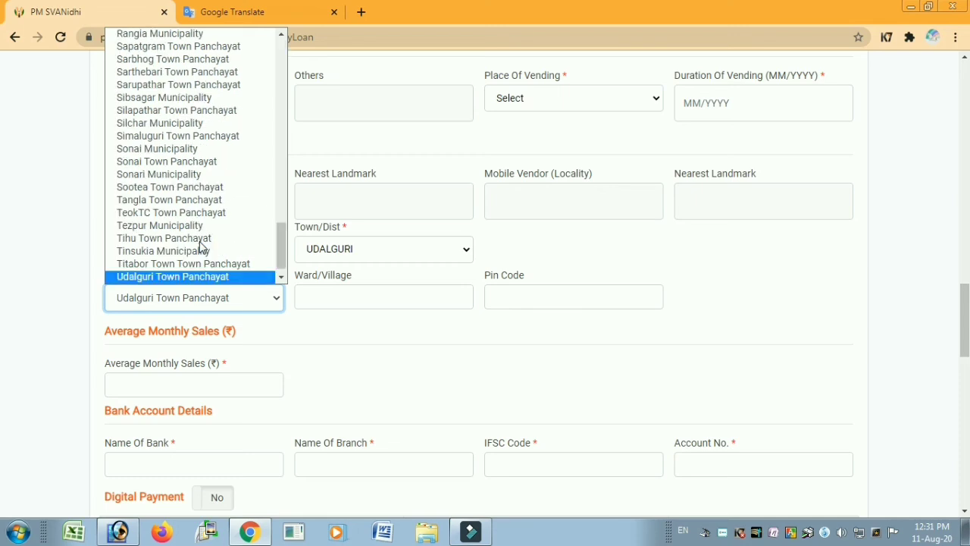
pyautogui.click(201, 239)
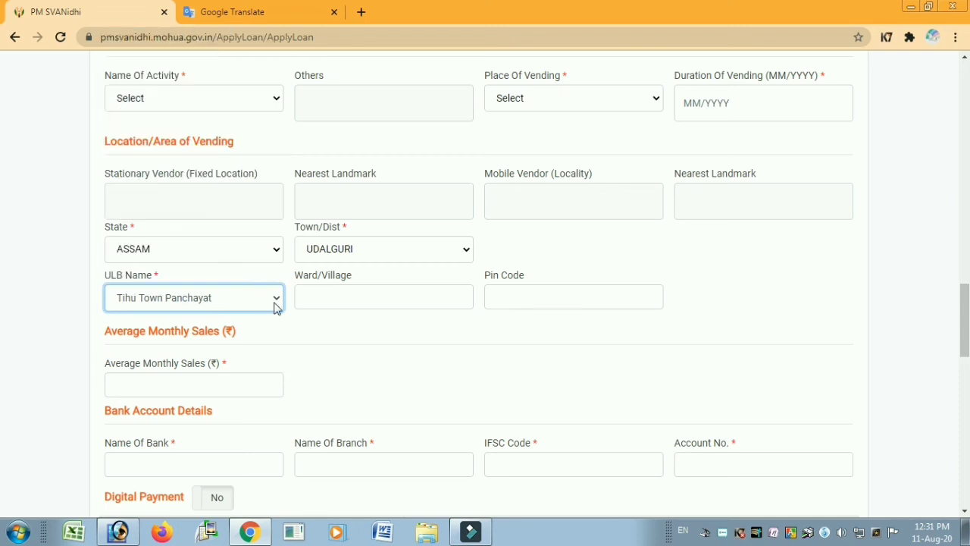
pyautogui.click(319, 341)
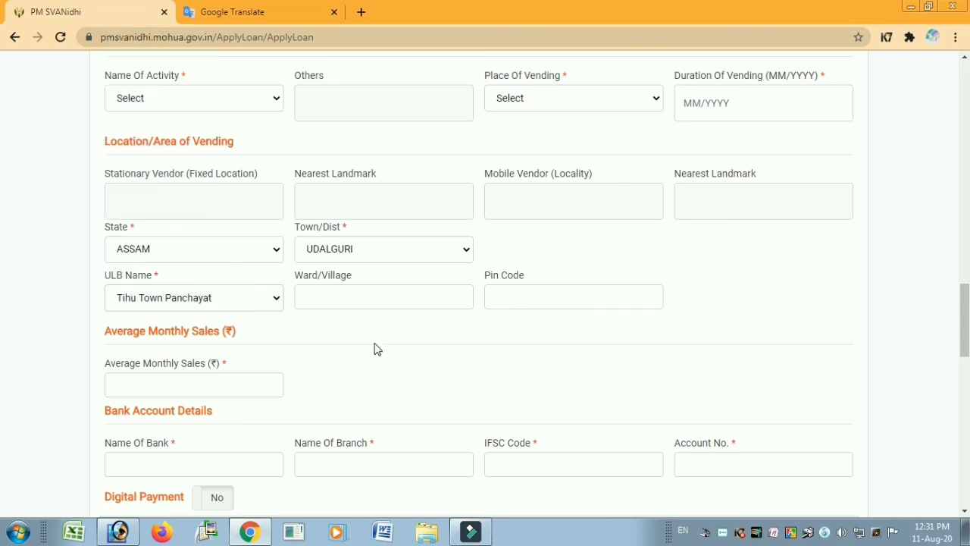
# - Mark 'None of the above' for other schemes availed
pyautogui.scroll(-1, 321, 297)
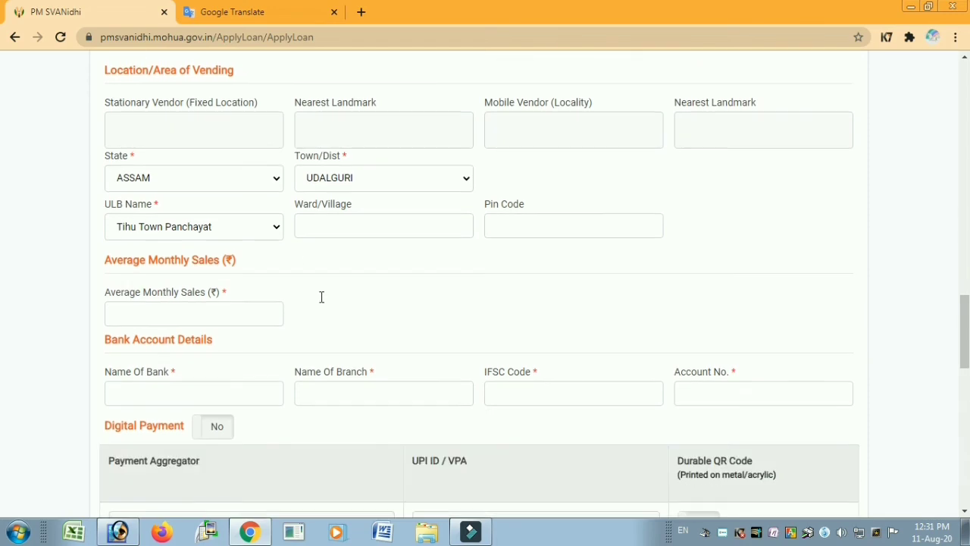
pyautogui.click(217, 308)
pyautogui.scroll(-10, 550, 462)
pyautogui.click(503, 369)
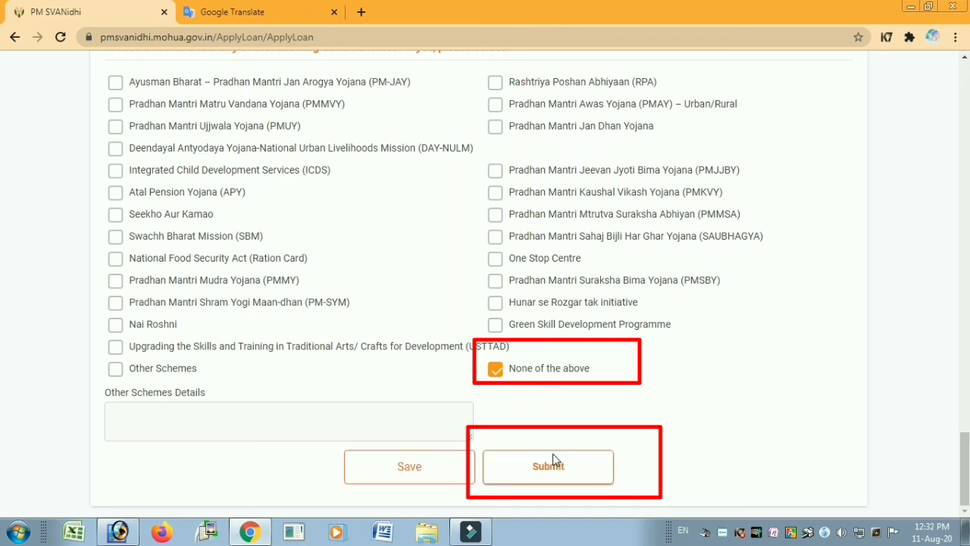
# - Submit the loan application, which is blocked by the empty Loan Amount field
pyautogui.click(606, 472)
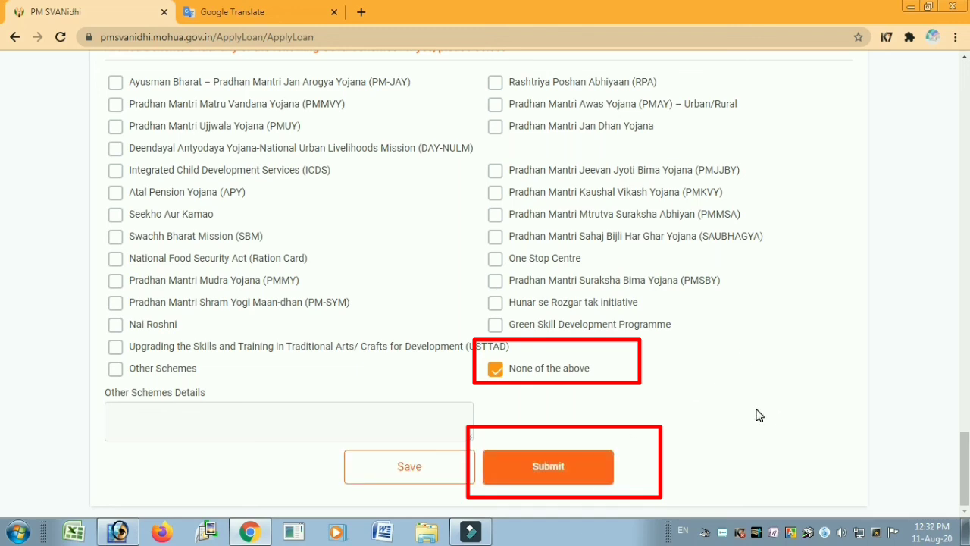
pyautogui.scroll(-4, 757, 418)
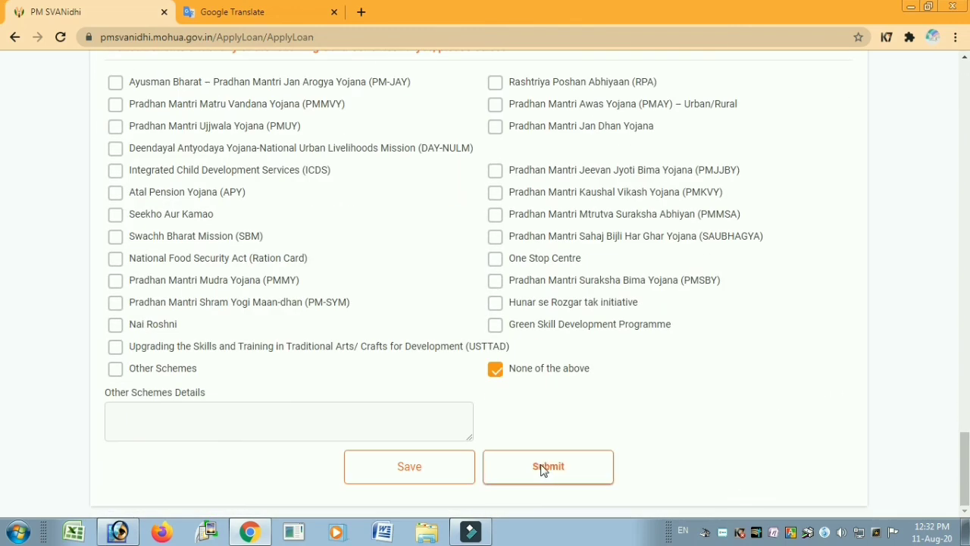
pyautogui.scroll(20, 770, 402)
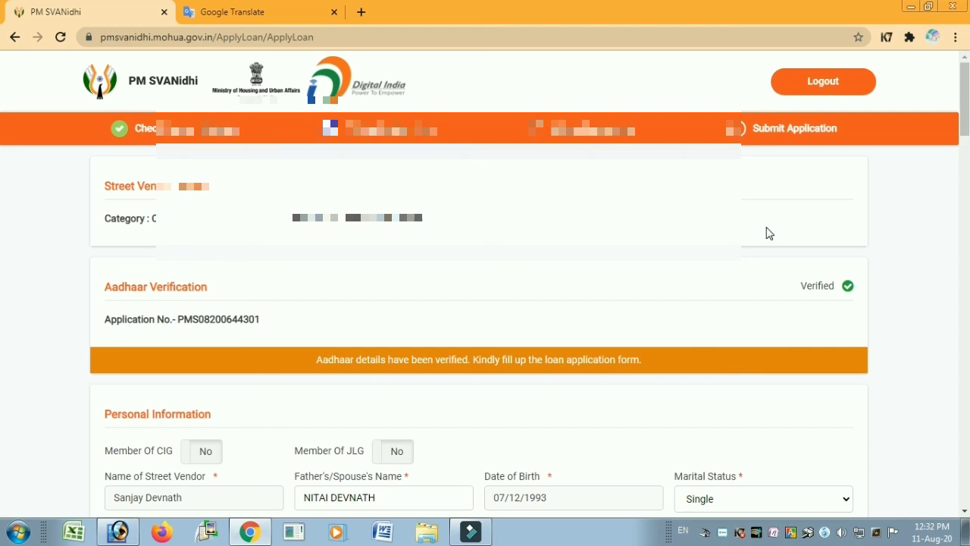
pyautogui.scroll(-20, 769, 234)
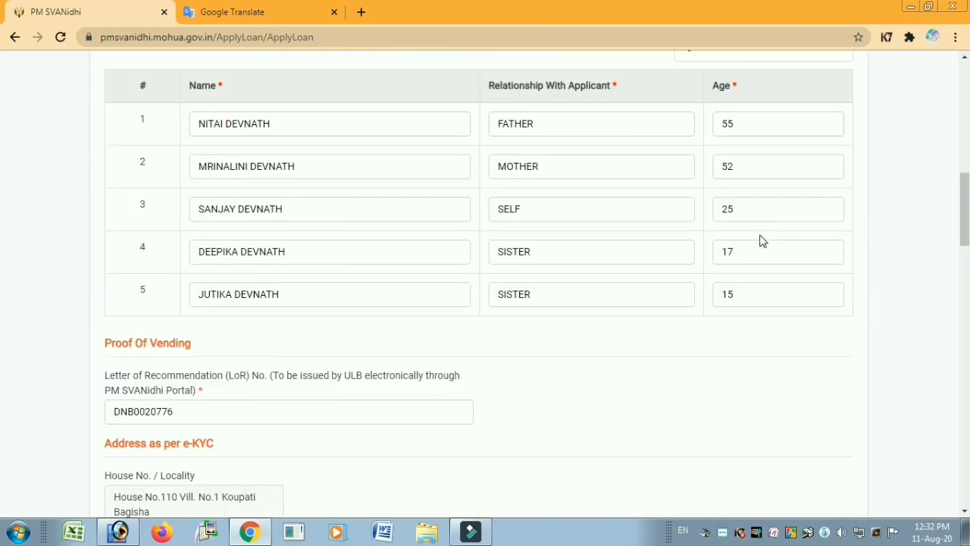
pyautogui.scroll(-4, 603, 386)
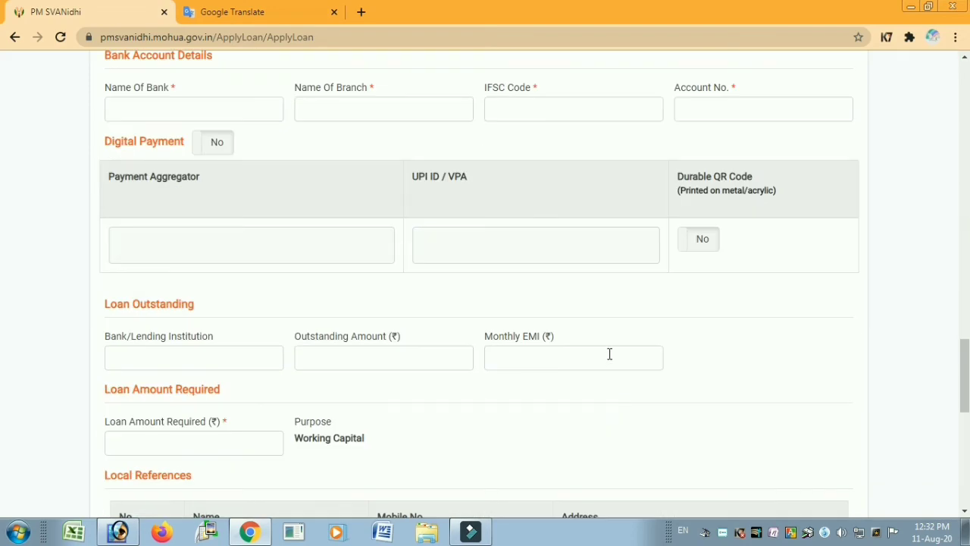
pyautogui.scroll(-10, 610, 354)
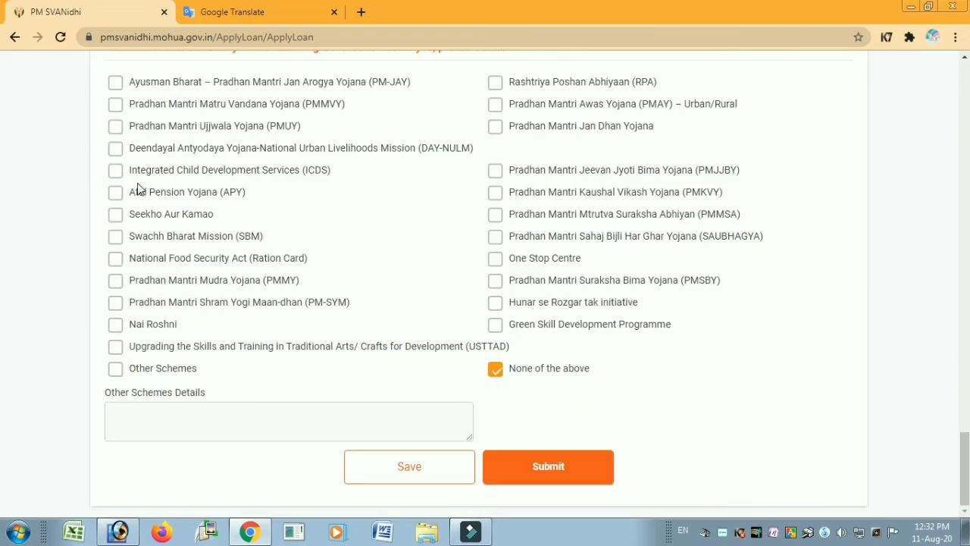
pyautogui.click(654, 375)
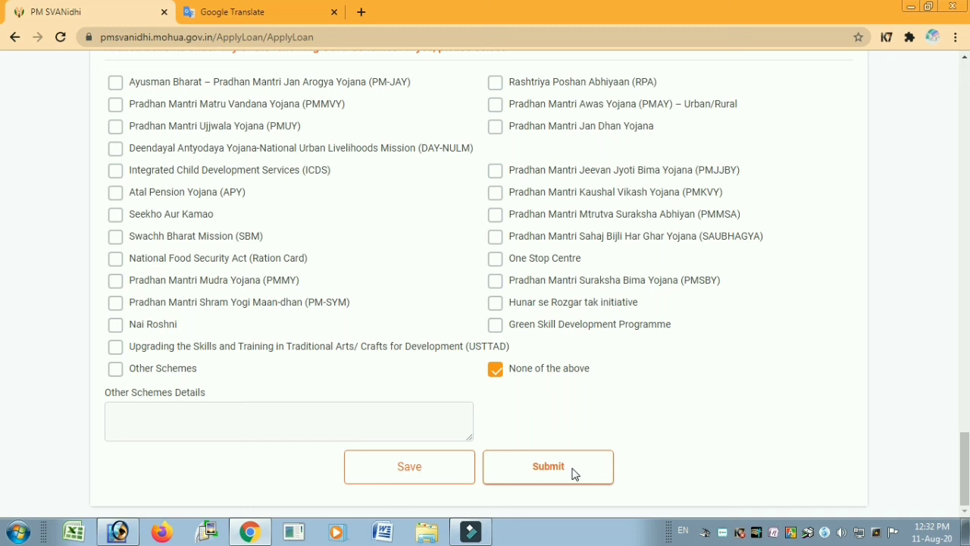
pyautogui.click(574, 471)
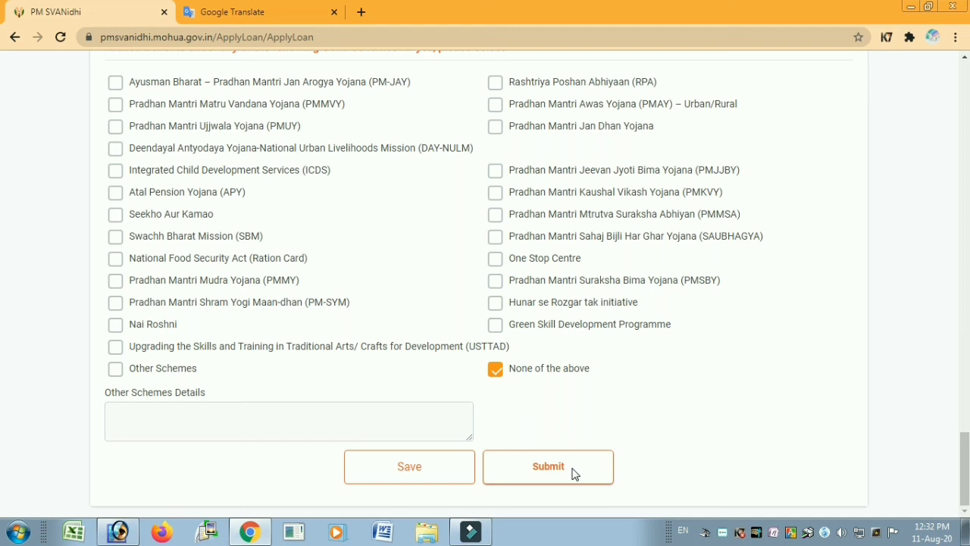